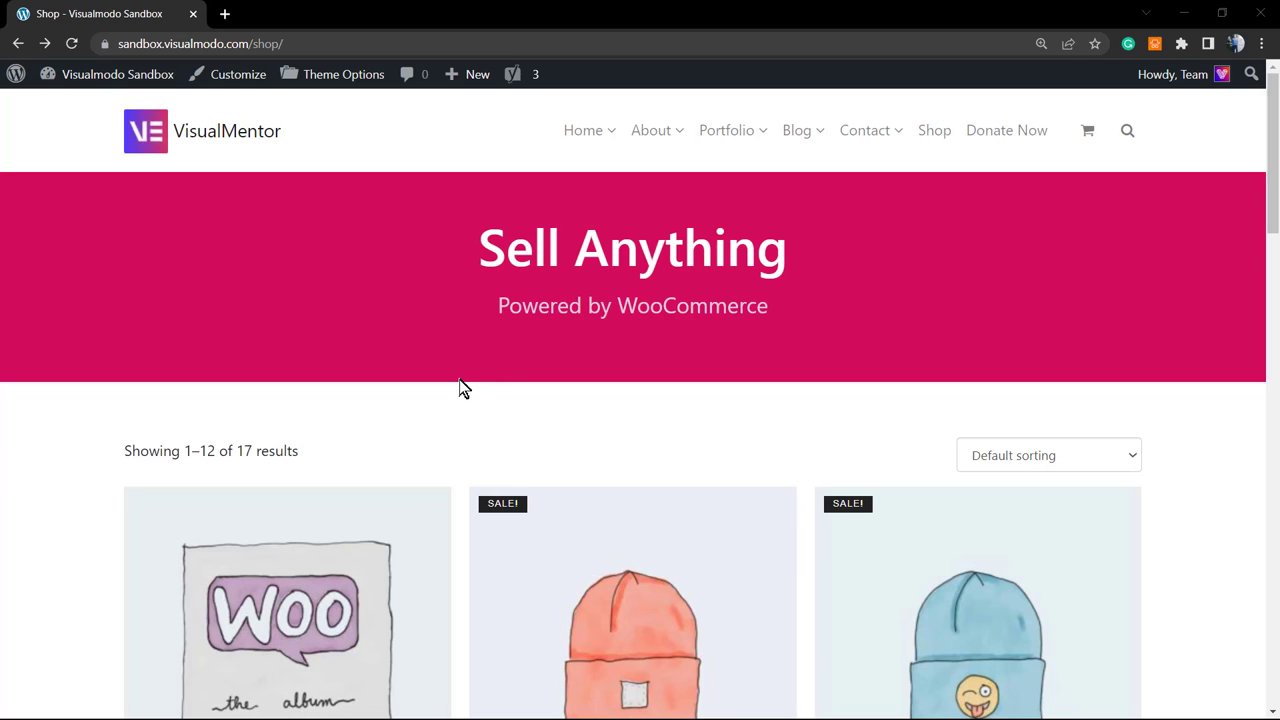
# Browse the shop page and check its sort options without changing them
pyautogui.scroll(-1, 458, 385)
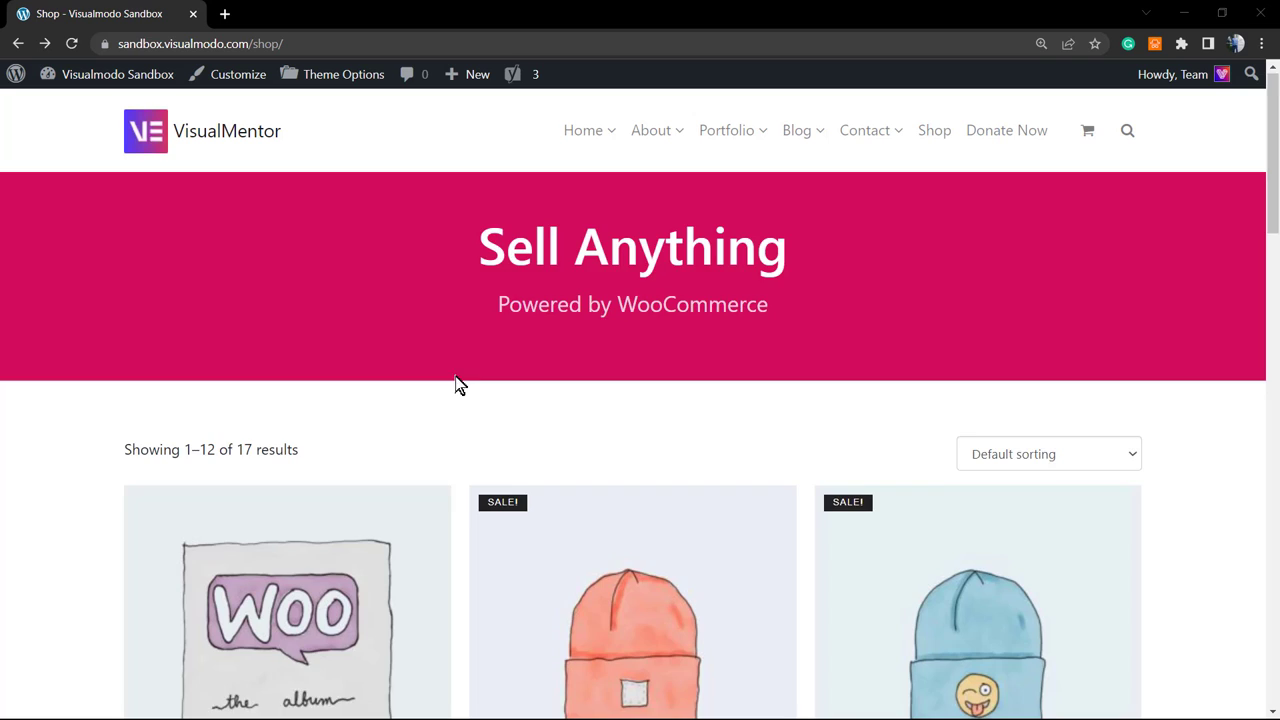
pyautogui.scroll(-3, 458, 385)
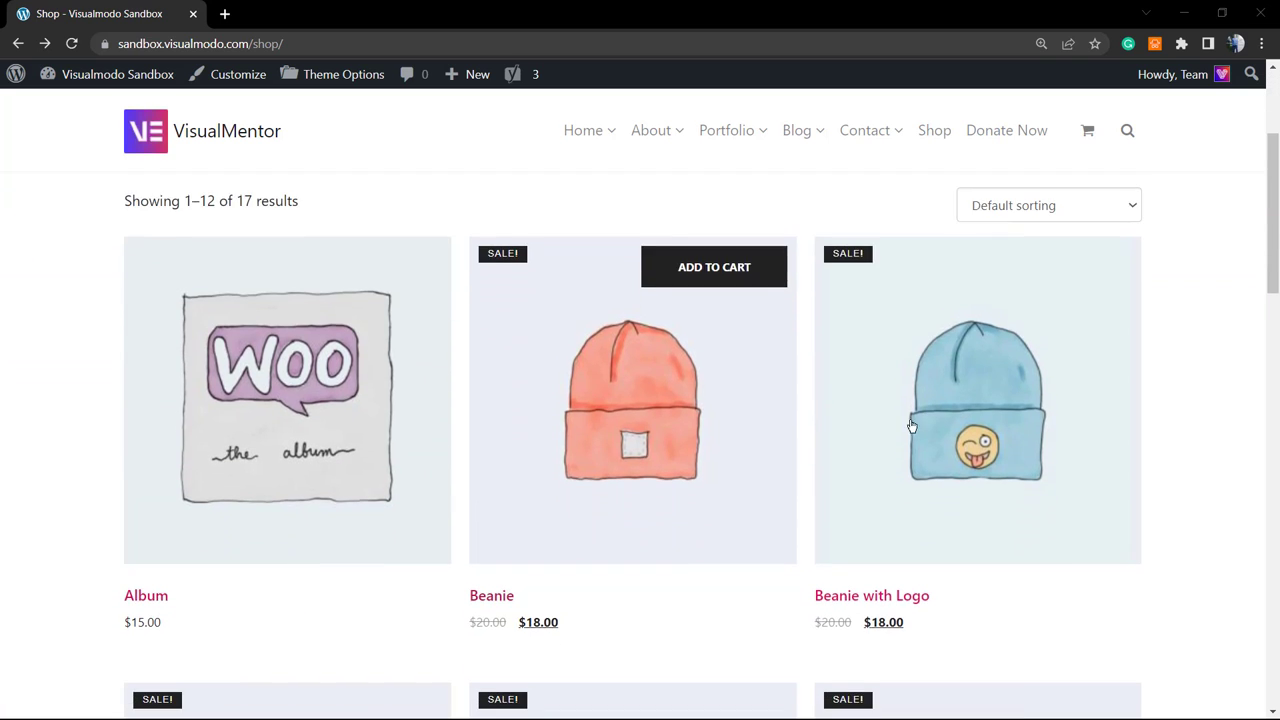
pyautogui.scroll(-6, 911, 426)
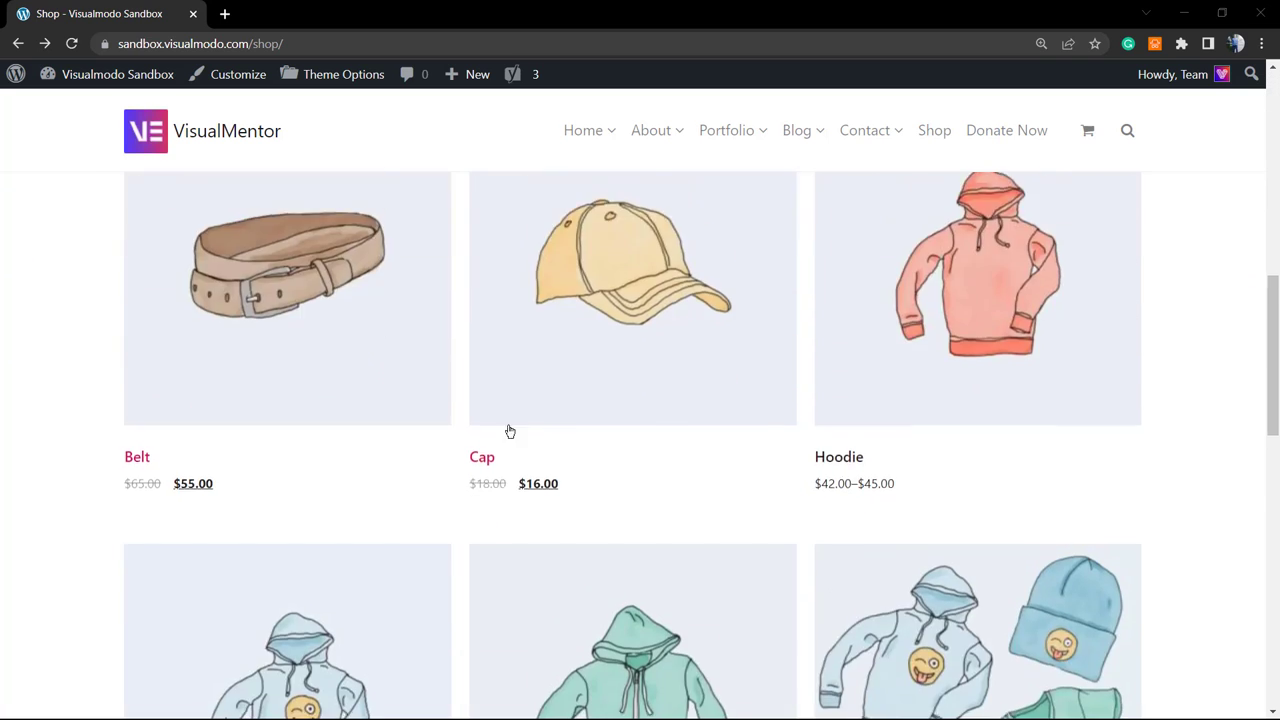
pyautogui.scroll(-3, 510, 431)
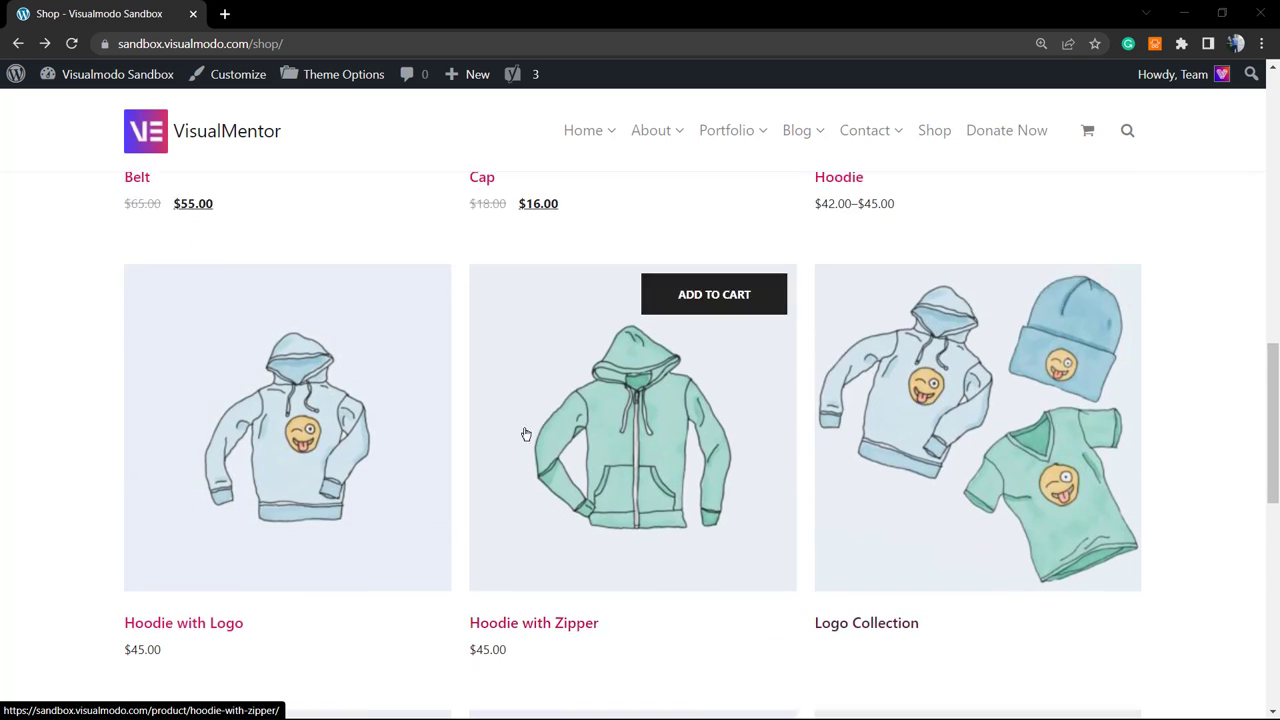
pyautogui.scroll(-4, 526, 434)
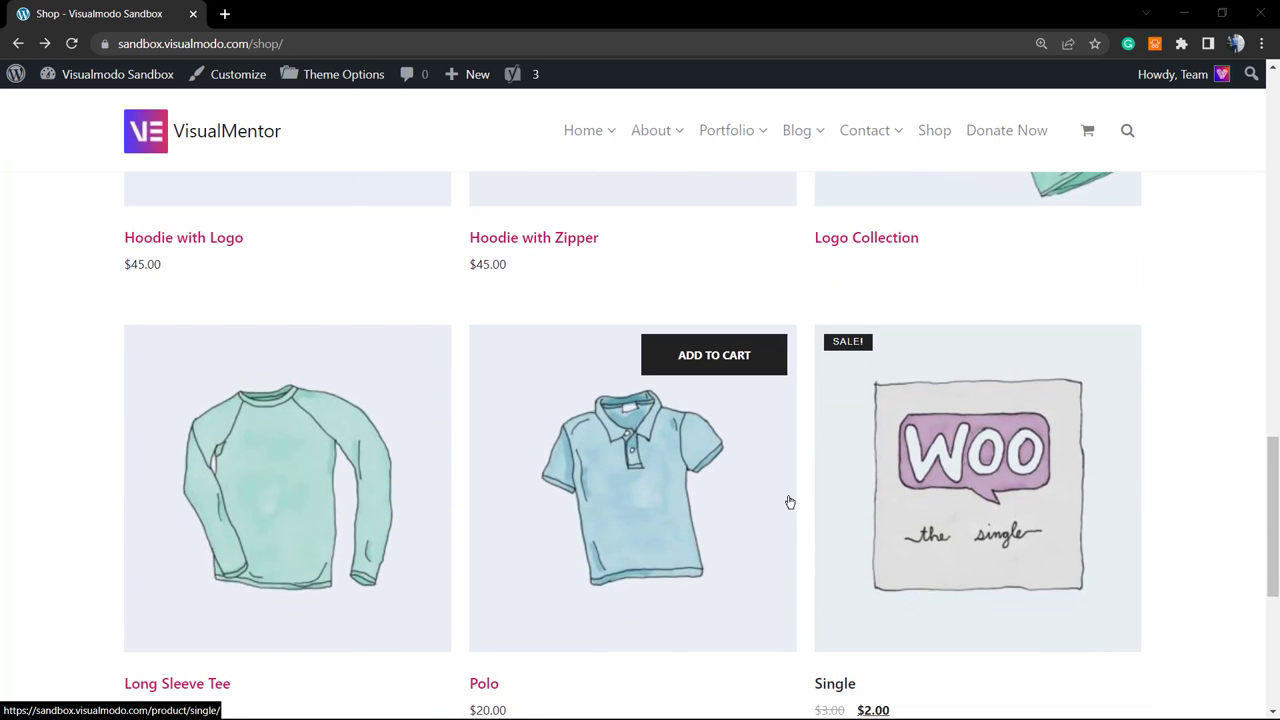
pyautogui.scroll(9, 711, 477)
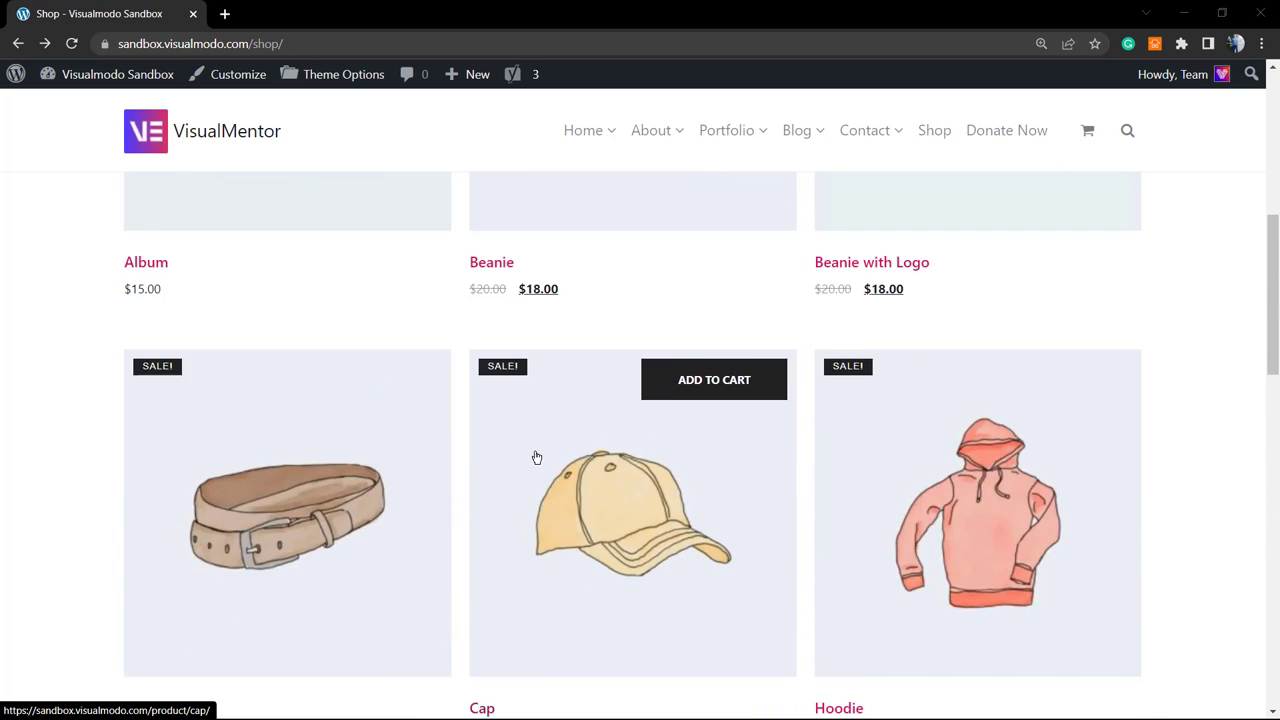
pyautogui.scroll(5, 536, 457)
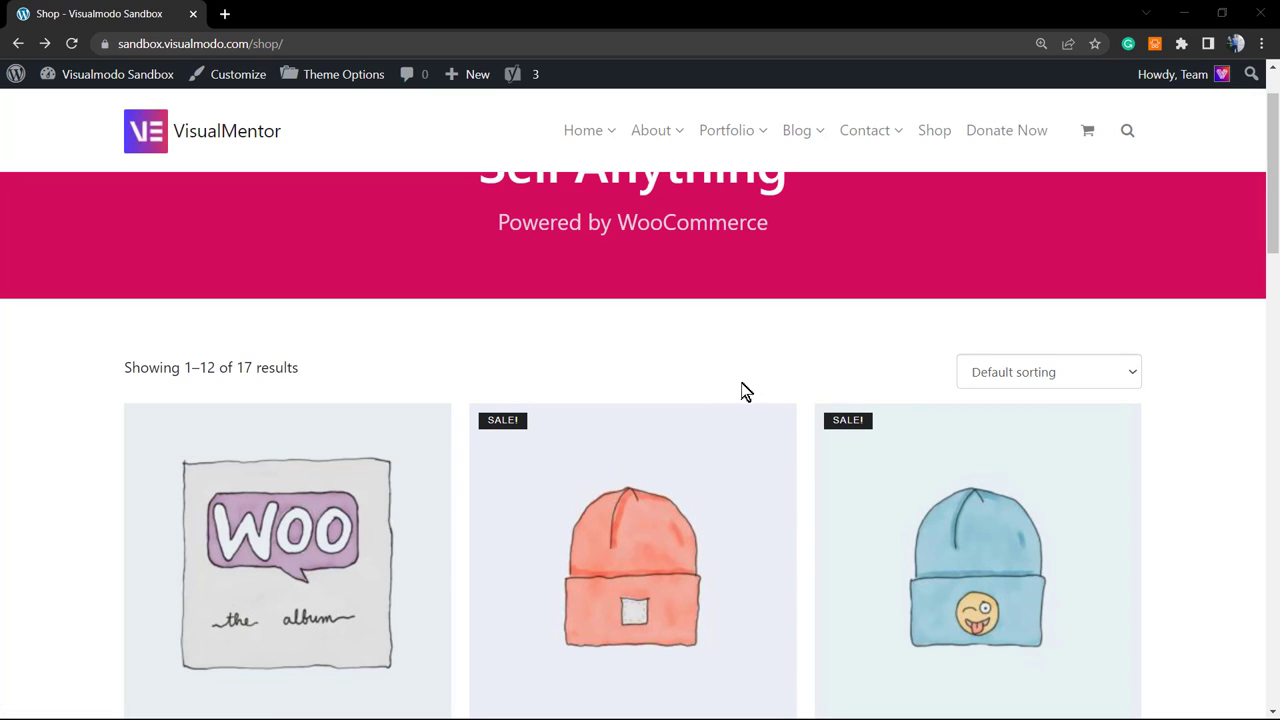
pyautogui.click(1042, 370)
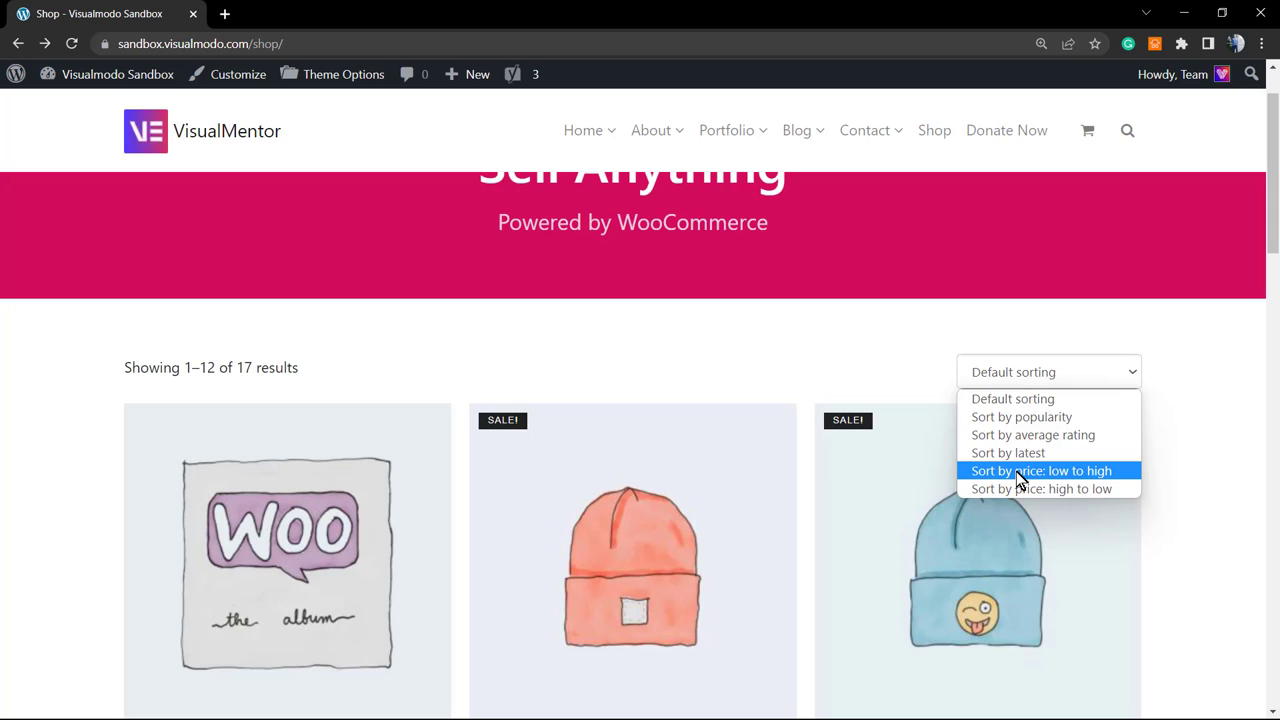
pyautogui.click(600, 360)
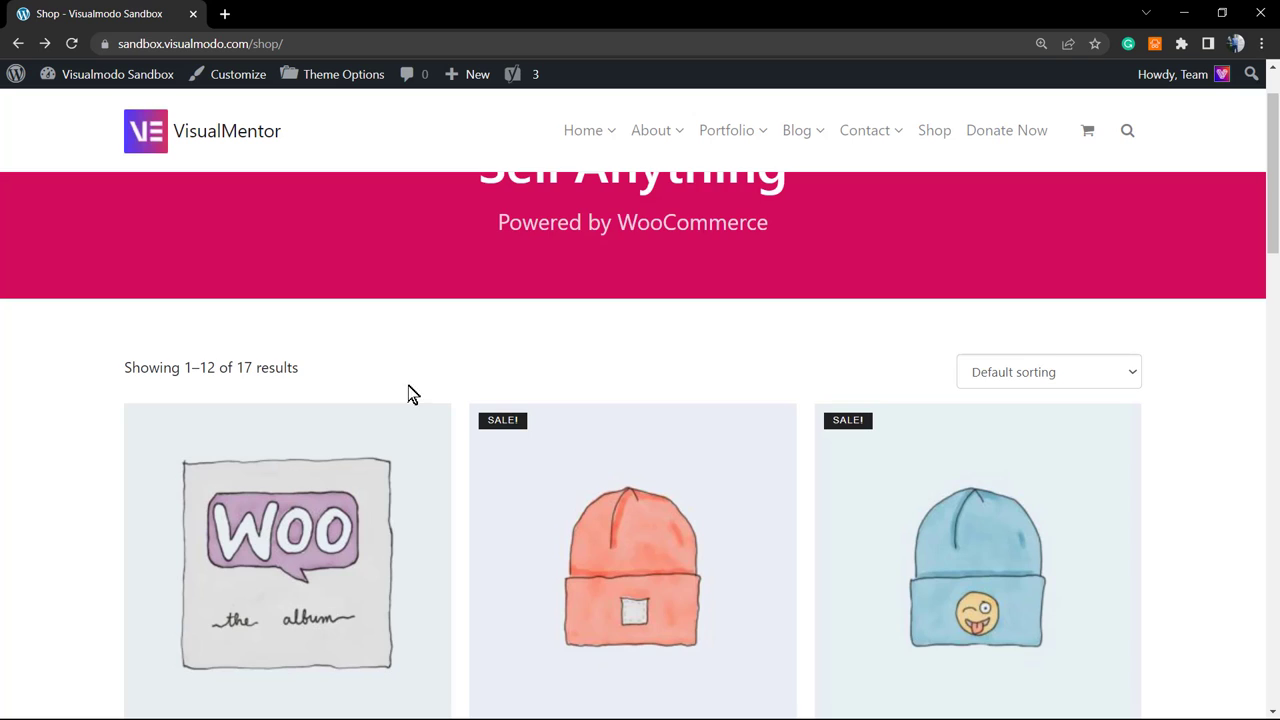
pyautogui.scroll(-2, 437, 391)
pyautogui.scroll(2, 437, 385)
# Open the admin Dashboard from the admin bar in a new tab and switch to it
pyautogui.moveTo(97, 86)
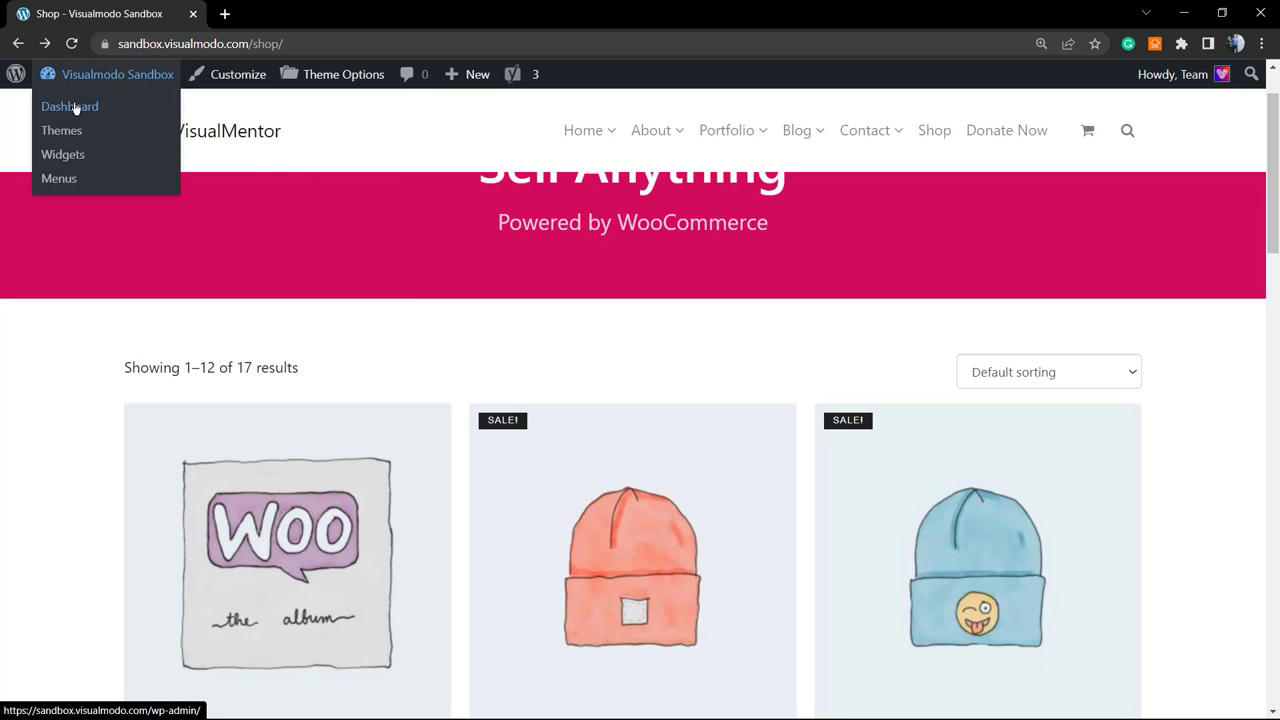
pyautogui.rightClick(75, 105)
pyautogui.click(100, 120)
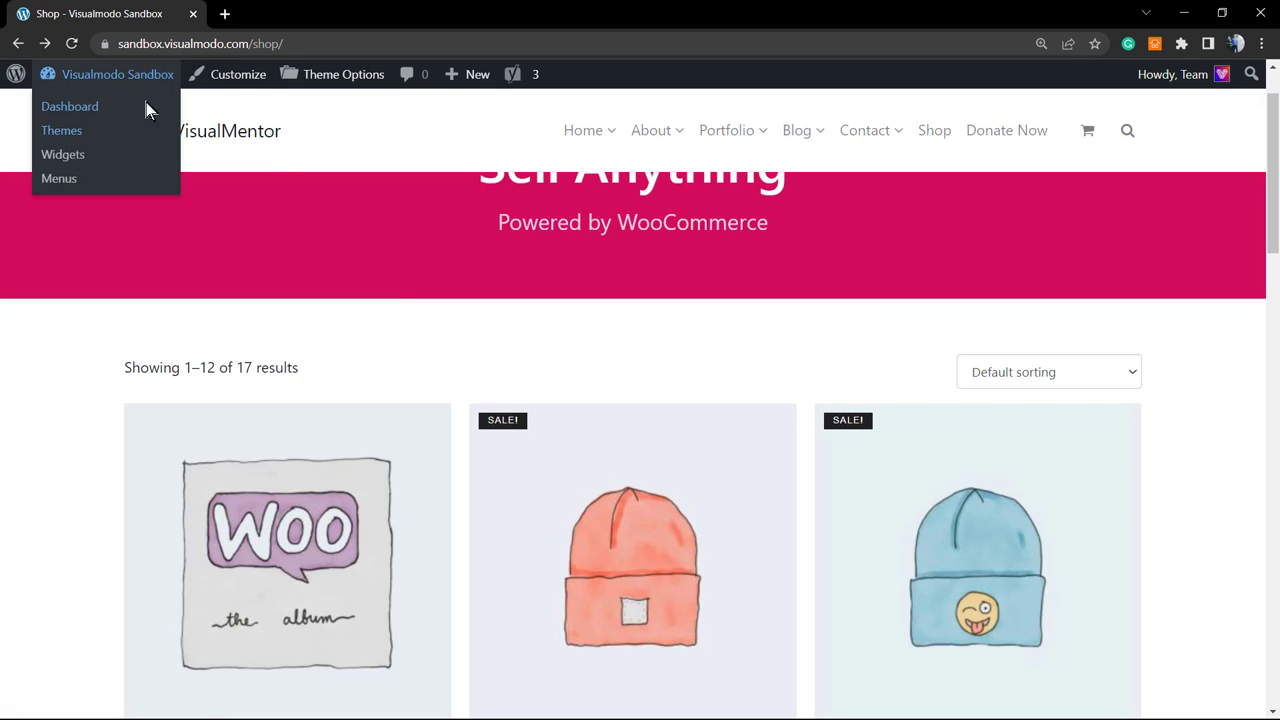
pyautogui.click(268, 12)
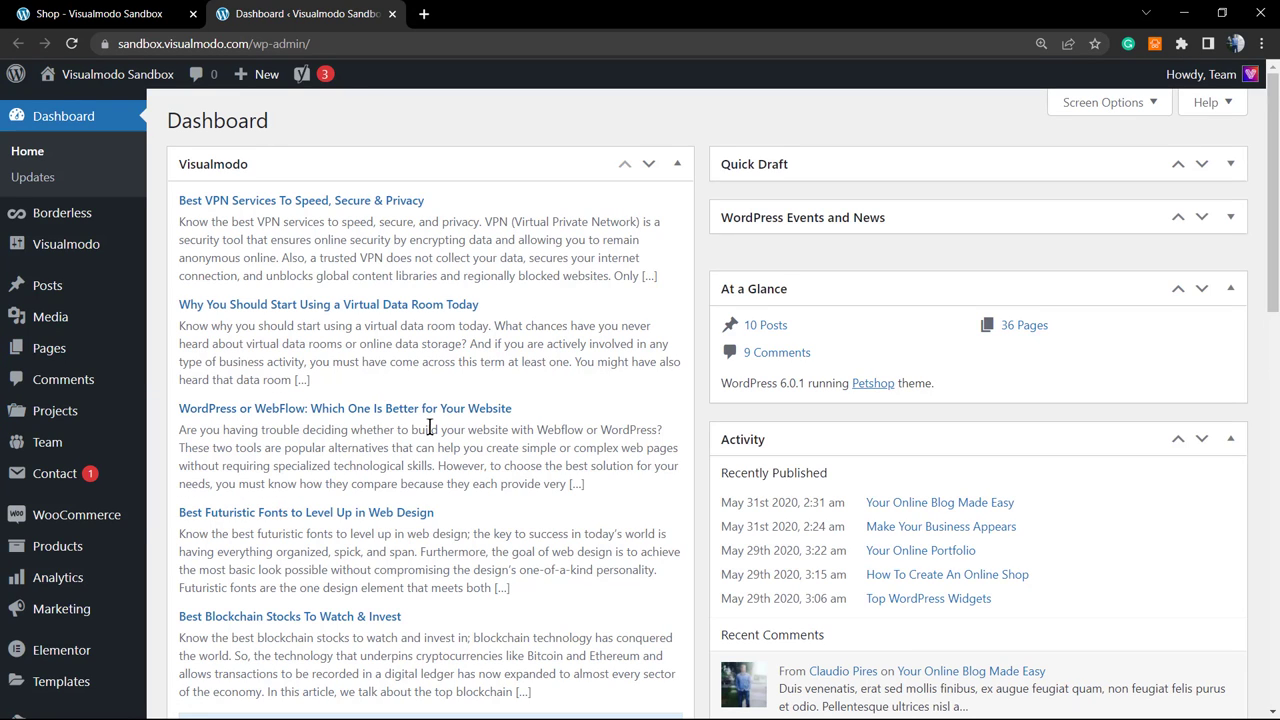
pyautogui.moveTo(72, 515)
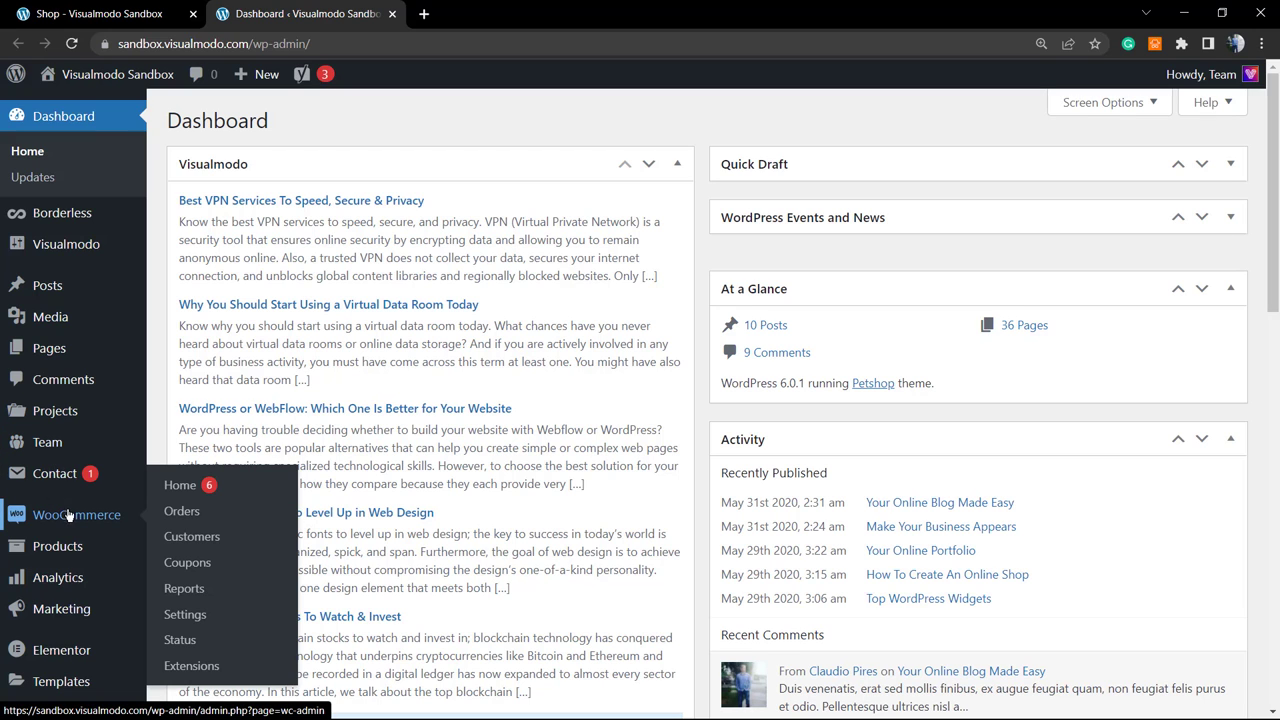
pyautogui.scroll(-2, 62, 530)
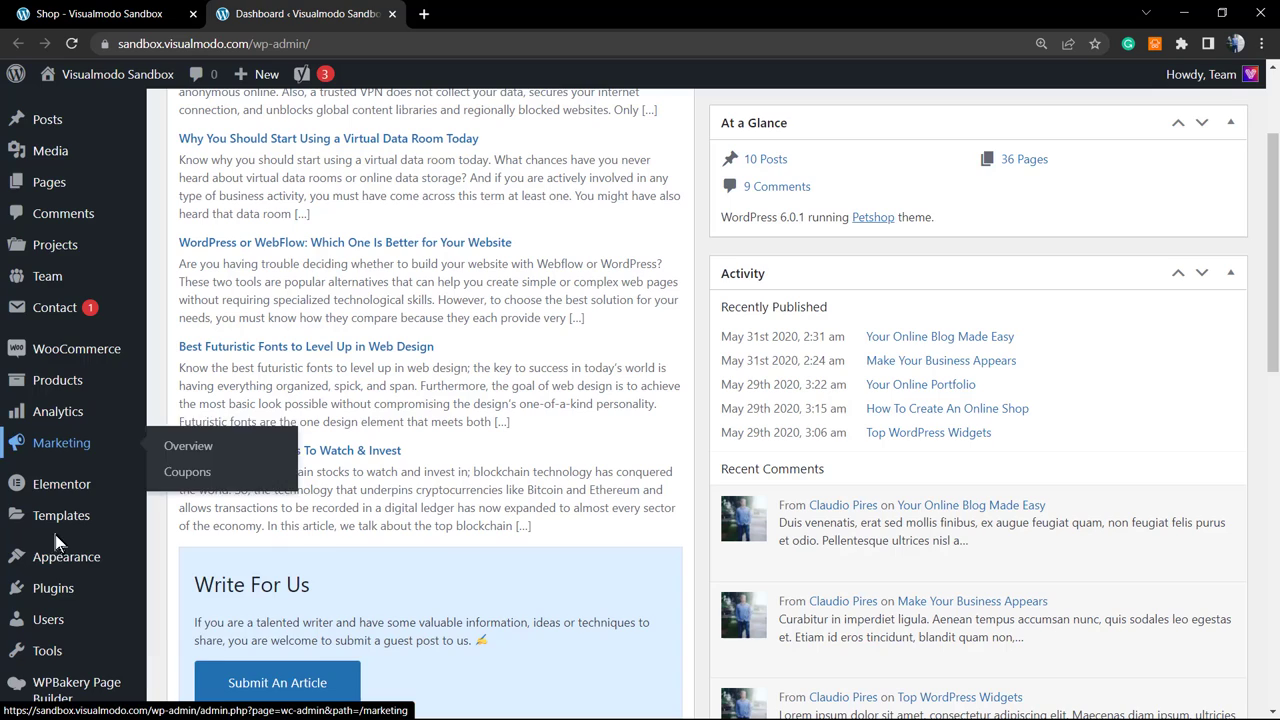
pyautogui.moveTo(60, 555)
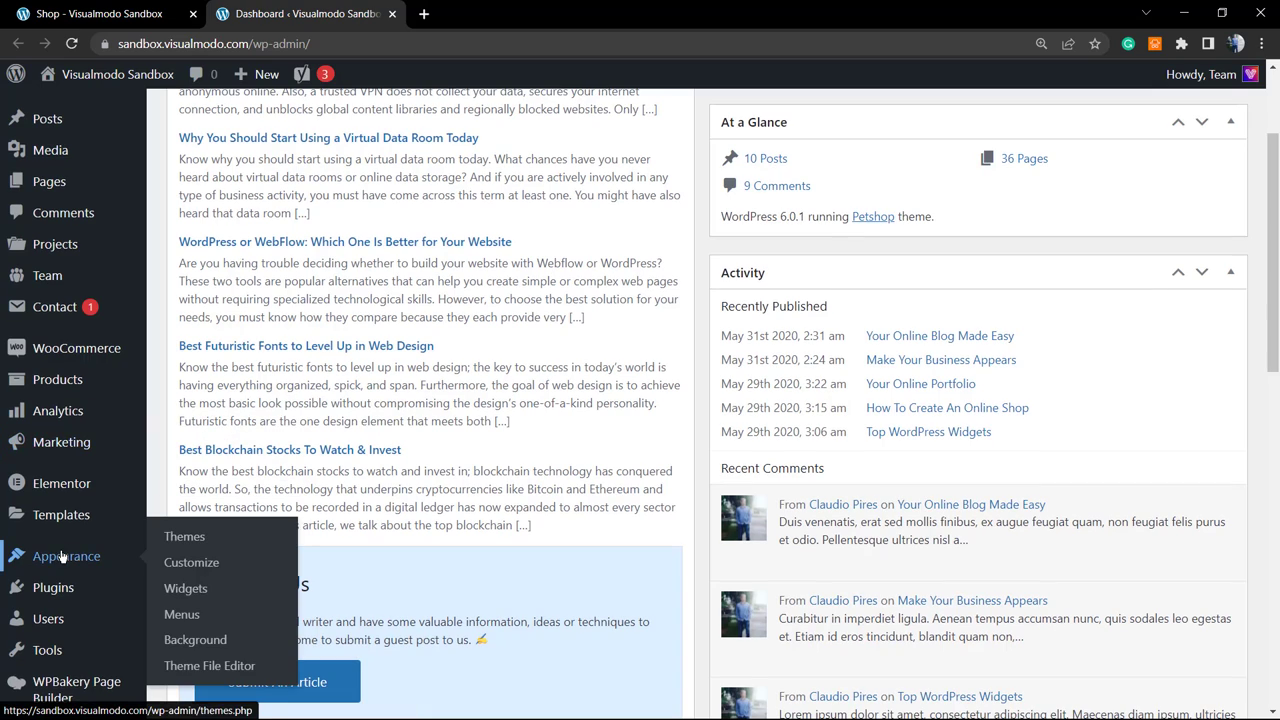
# Open Appearance > Customize and go to the Customizer's WooCommerce section
pyautogui.click(192, 565)
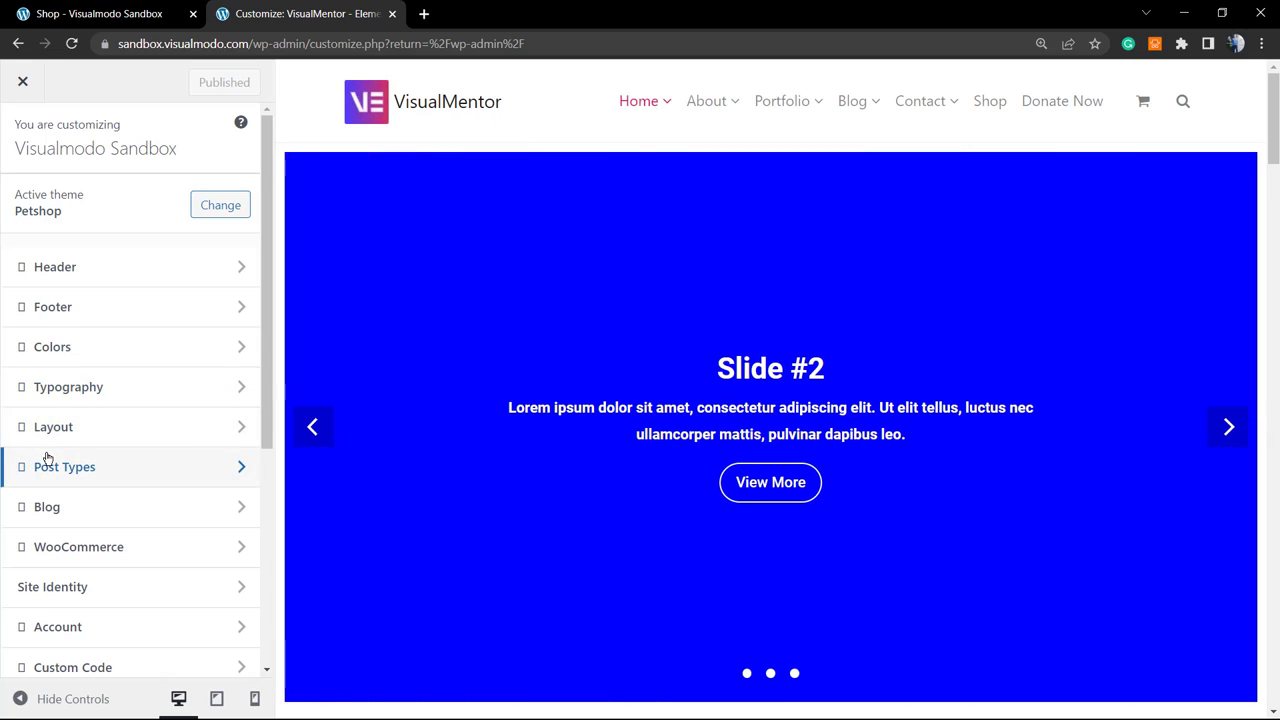
pyautogui.scroll(-4, 651, 531)
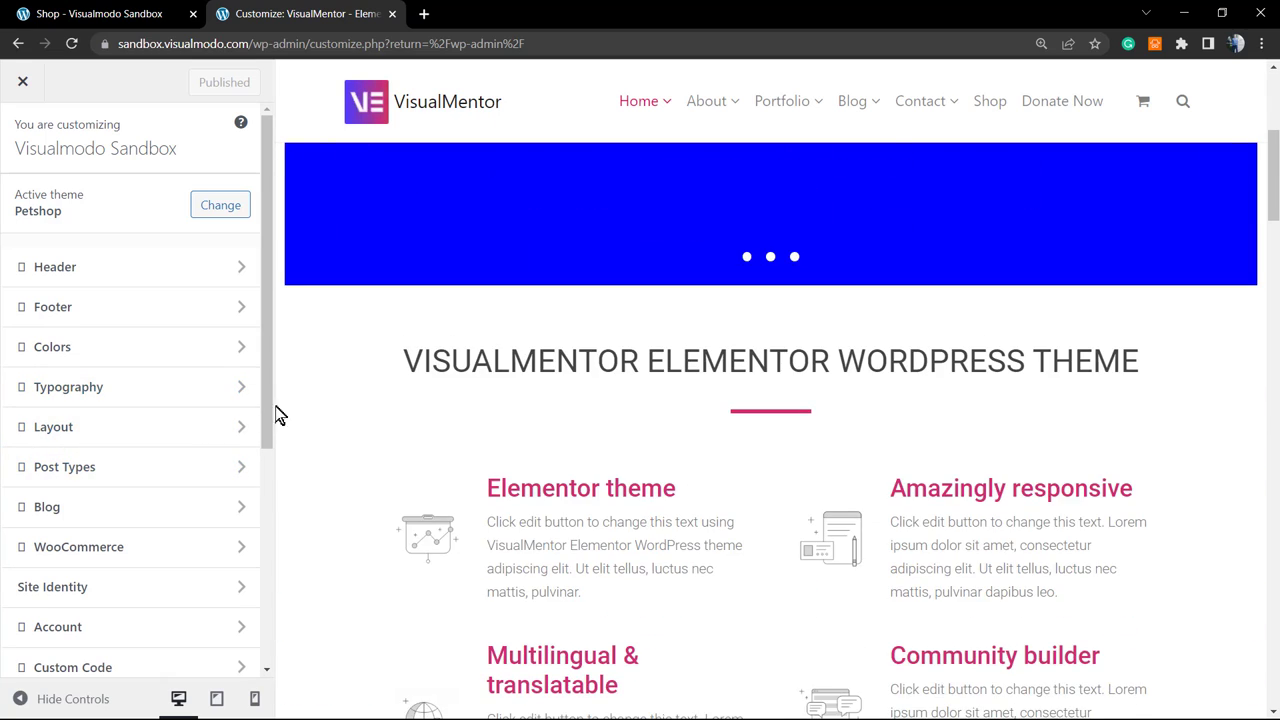
pyautogui.scroll(-3, 182, 453)
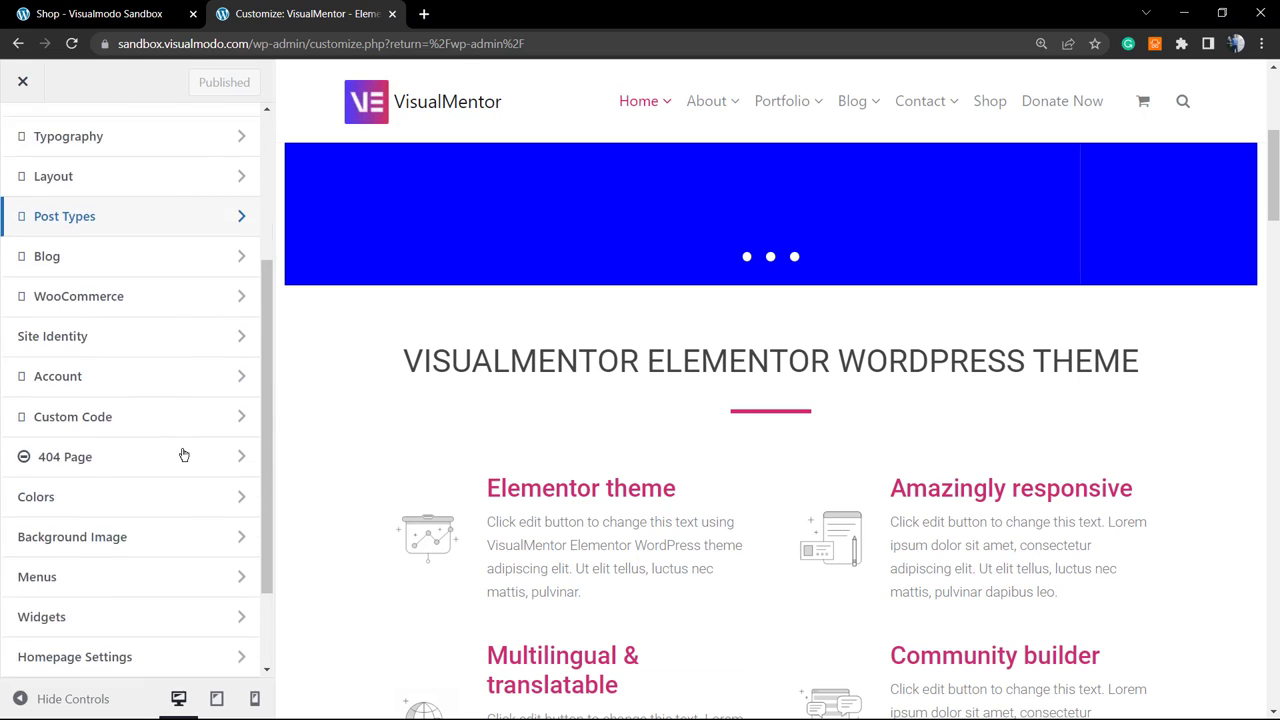
pyautogui.scroll(-2, 183, 455)
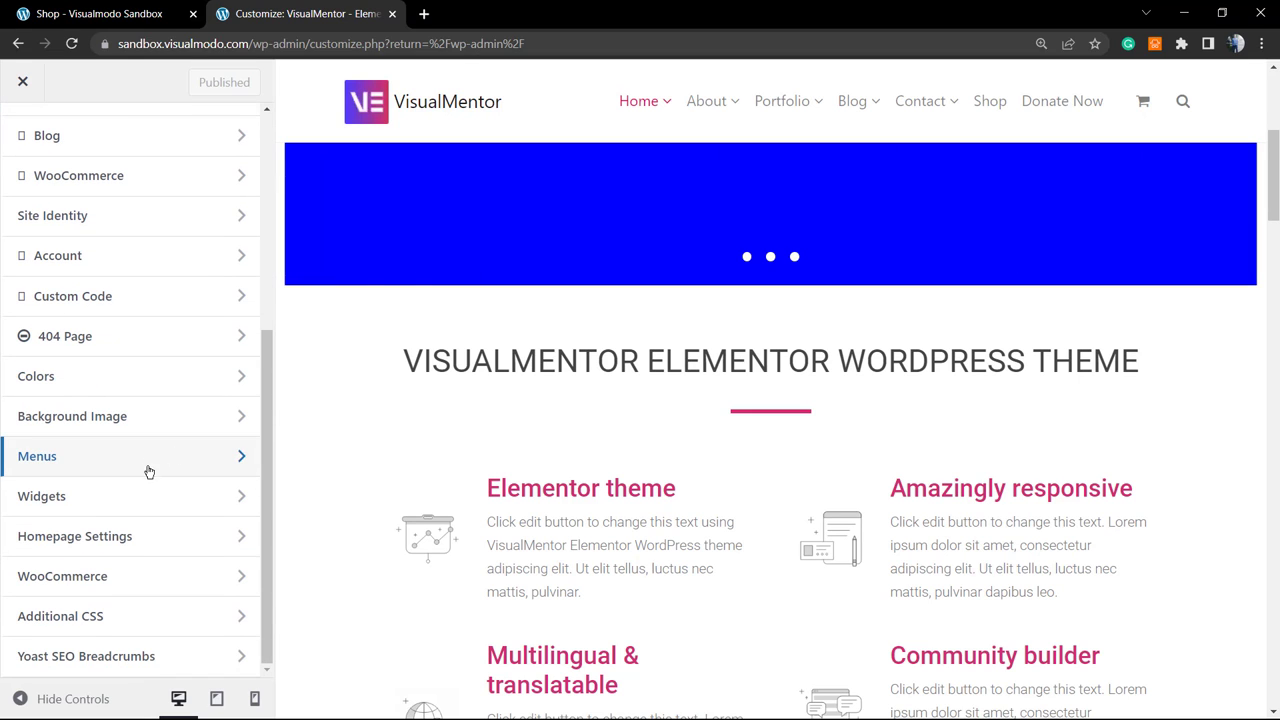
pyautogui.click(93, 585)
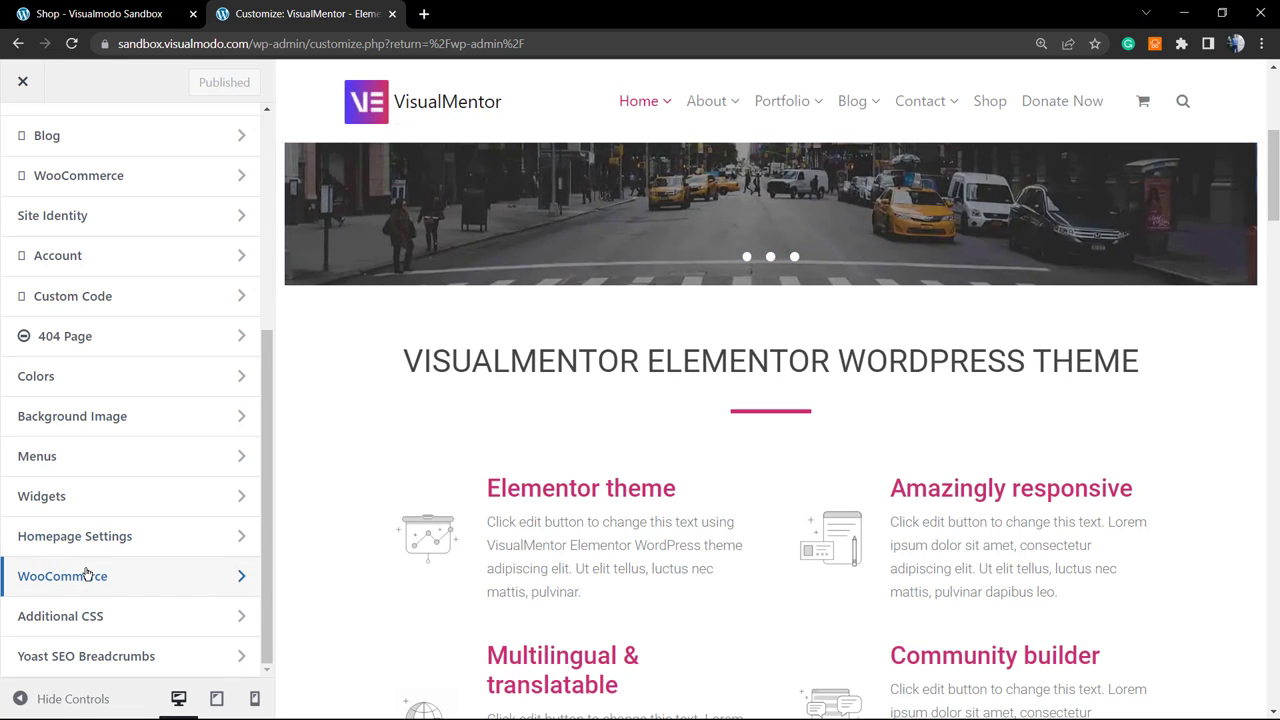
pyautogui.click(87, 575)
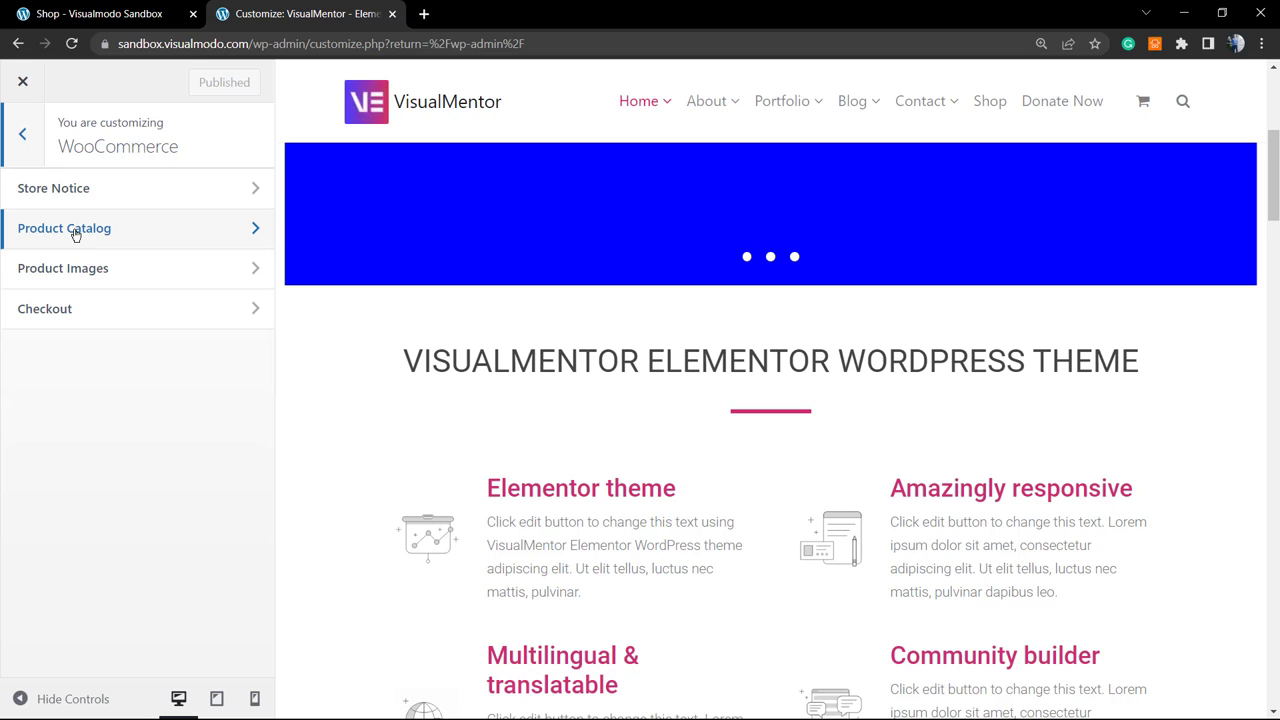
# In Product Catalog, keep the shop showing products and set default sorting to Sort by price (asc)
pyautogui.click(97, 237)
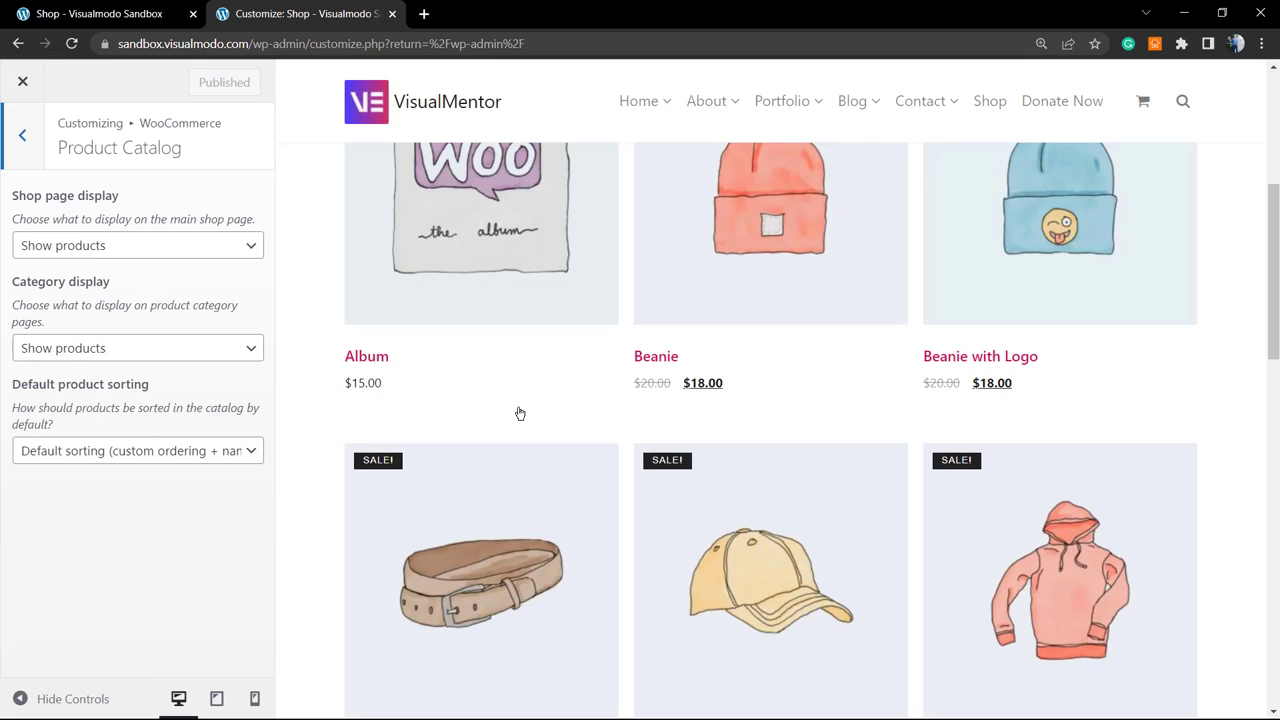
pyautogui.scroll(4, 700, 397)
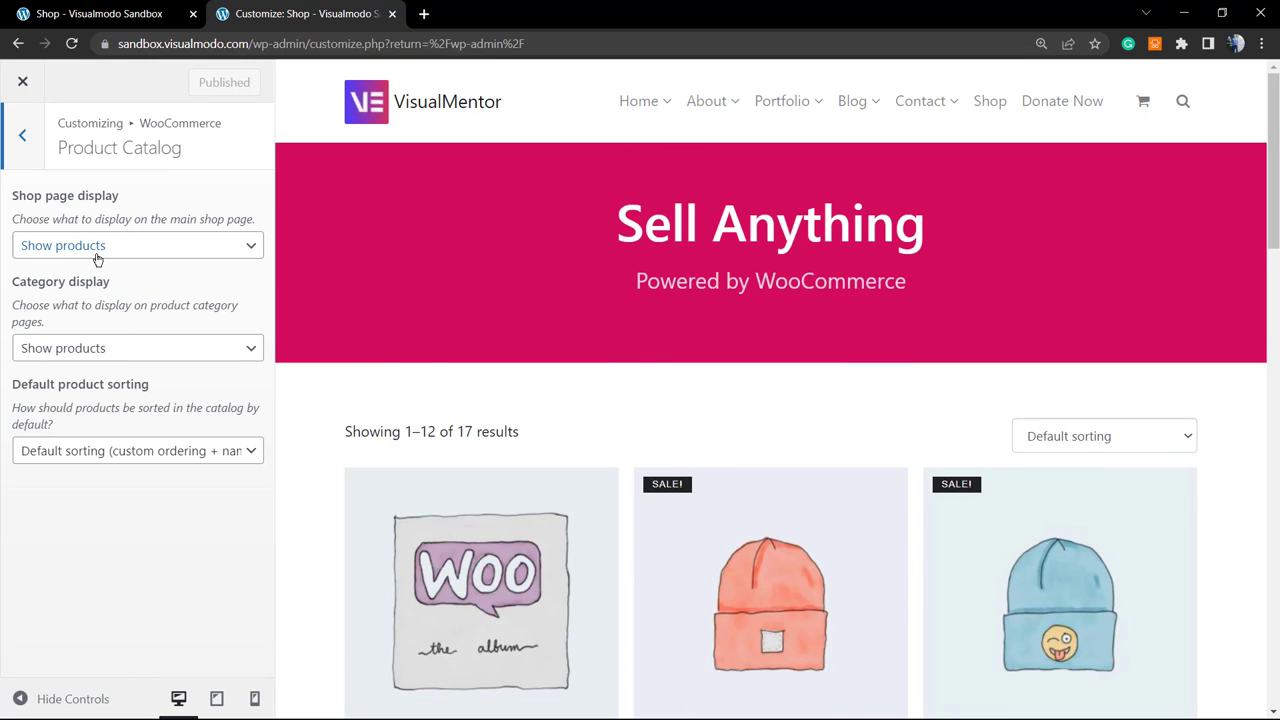
pyautogui.click(152, 248)
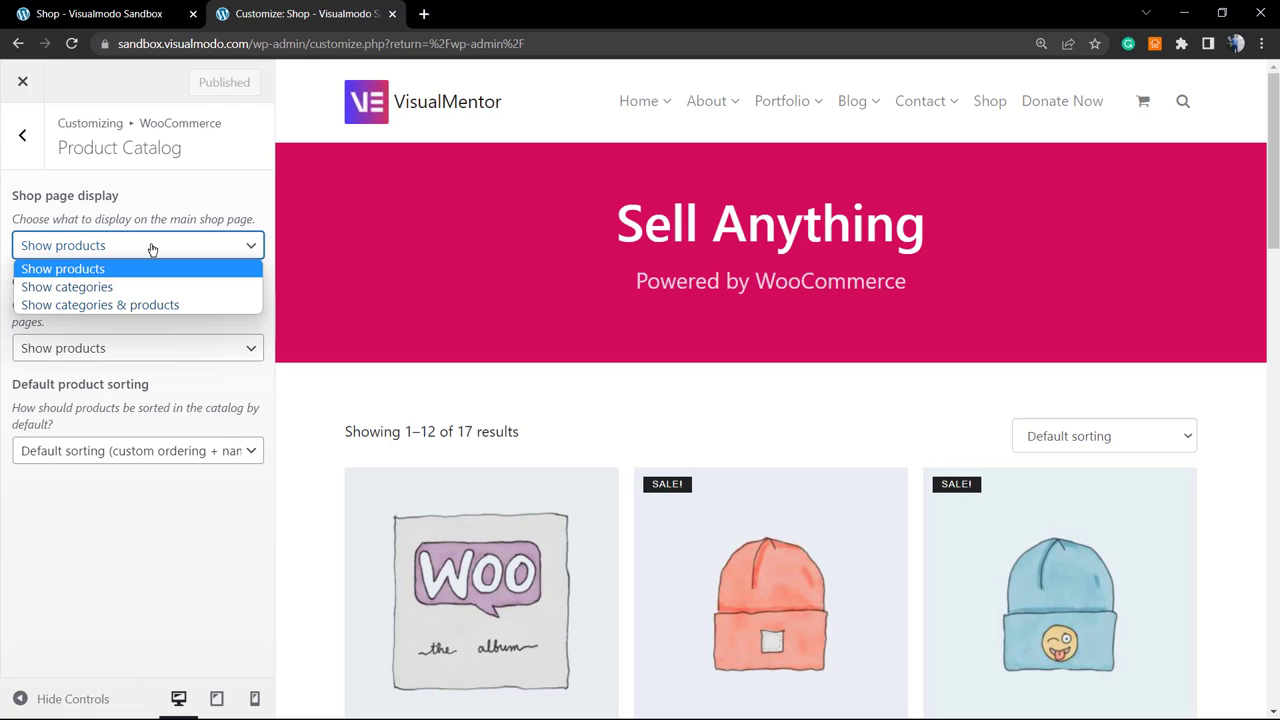
pyautogui.click(152, 248)
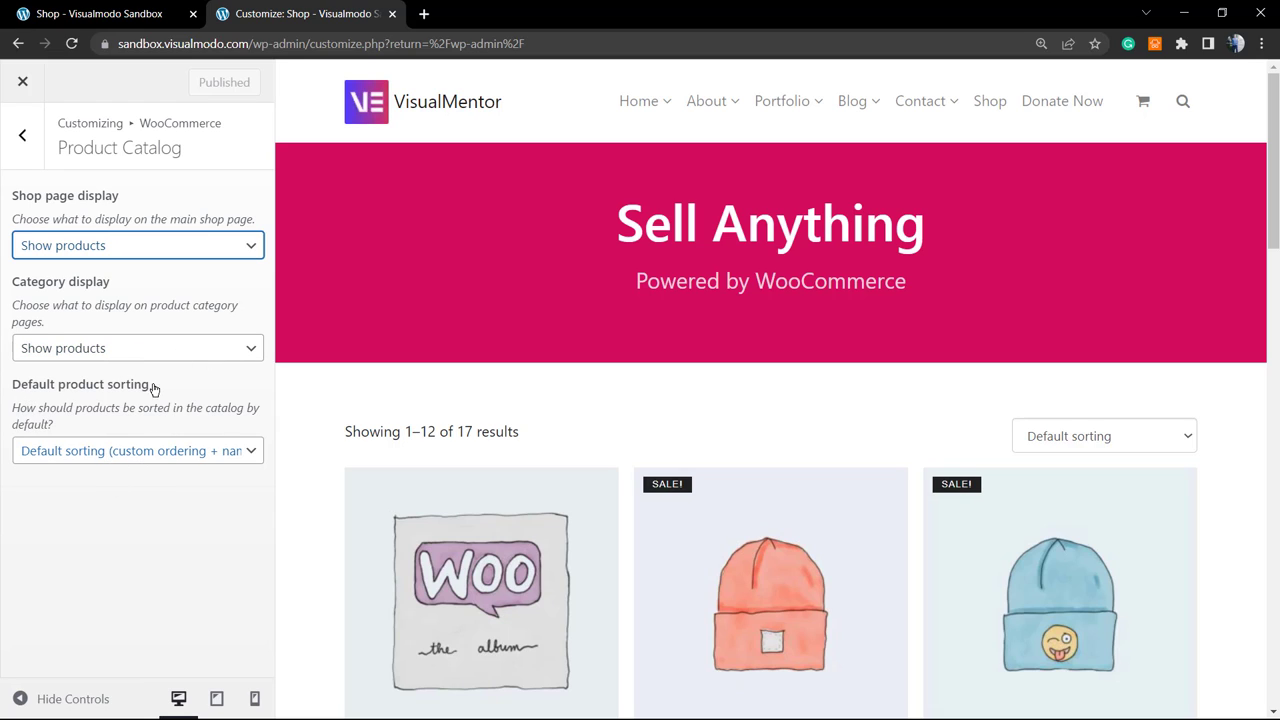
pyautogui.click(193, 457)
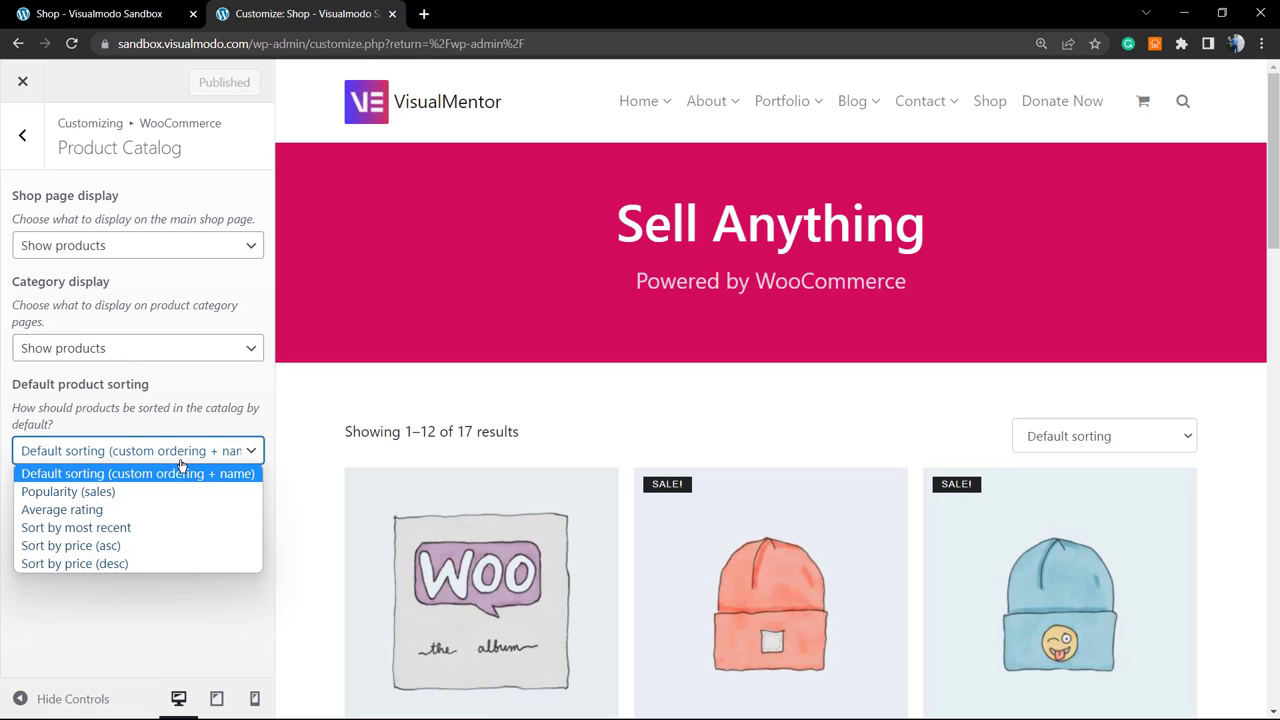
pyautogui.click(139, 545)
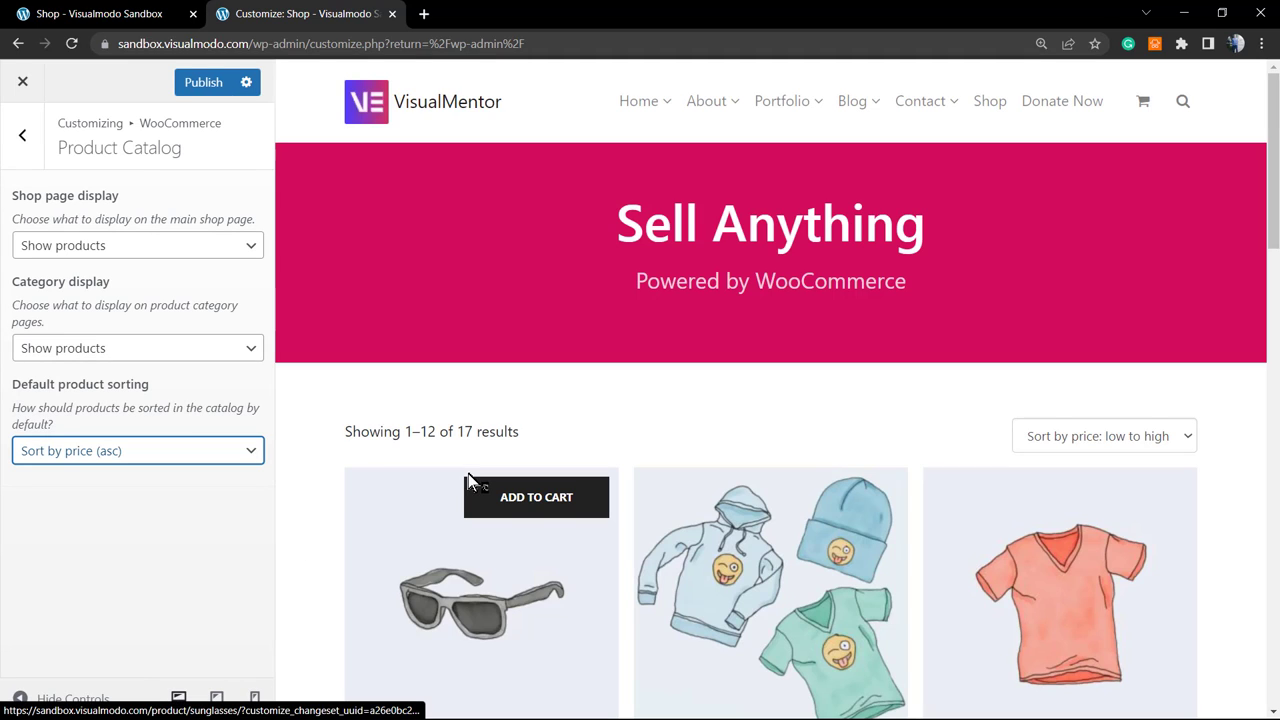
# Browse the price-sorted shop preview and open the Sunglasses product page
pyautogui.scroll(-1, 467, 490)
pyautogui.scroll(-2, 457, 503)
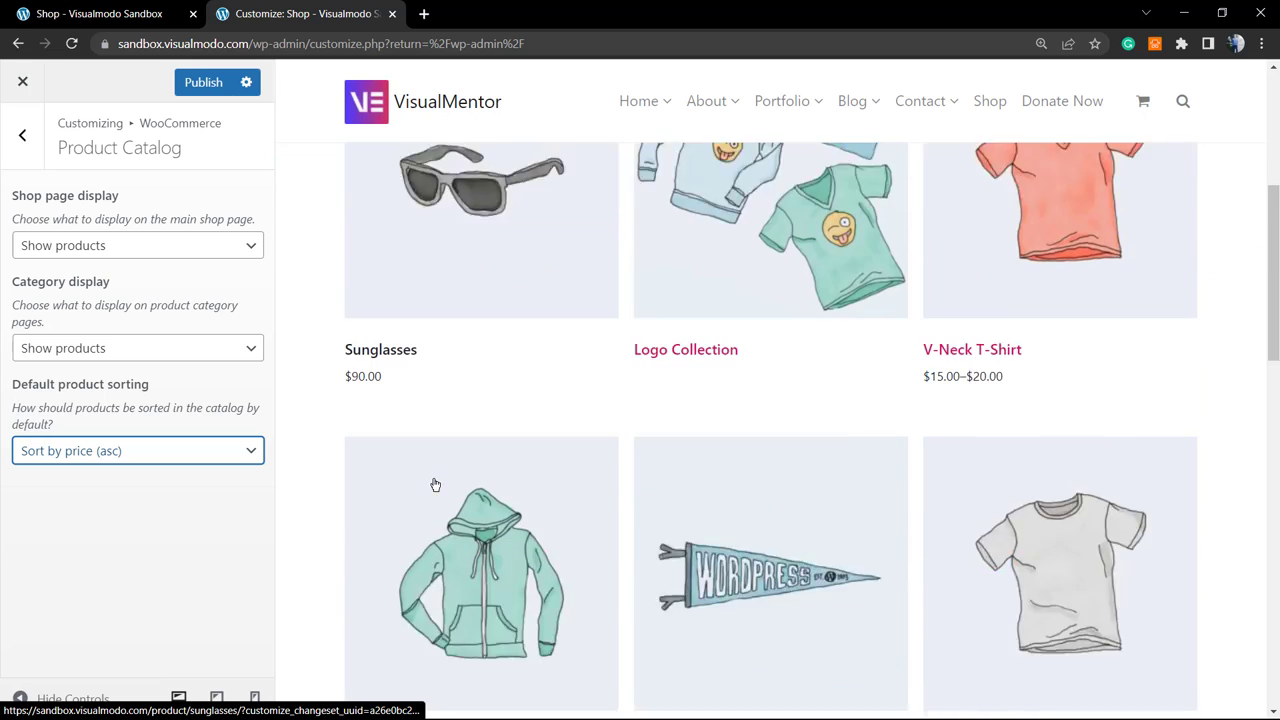
pyautogui.scroll(3, 435, 485)
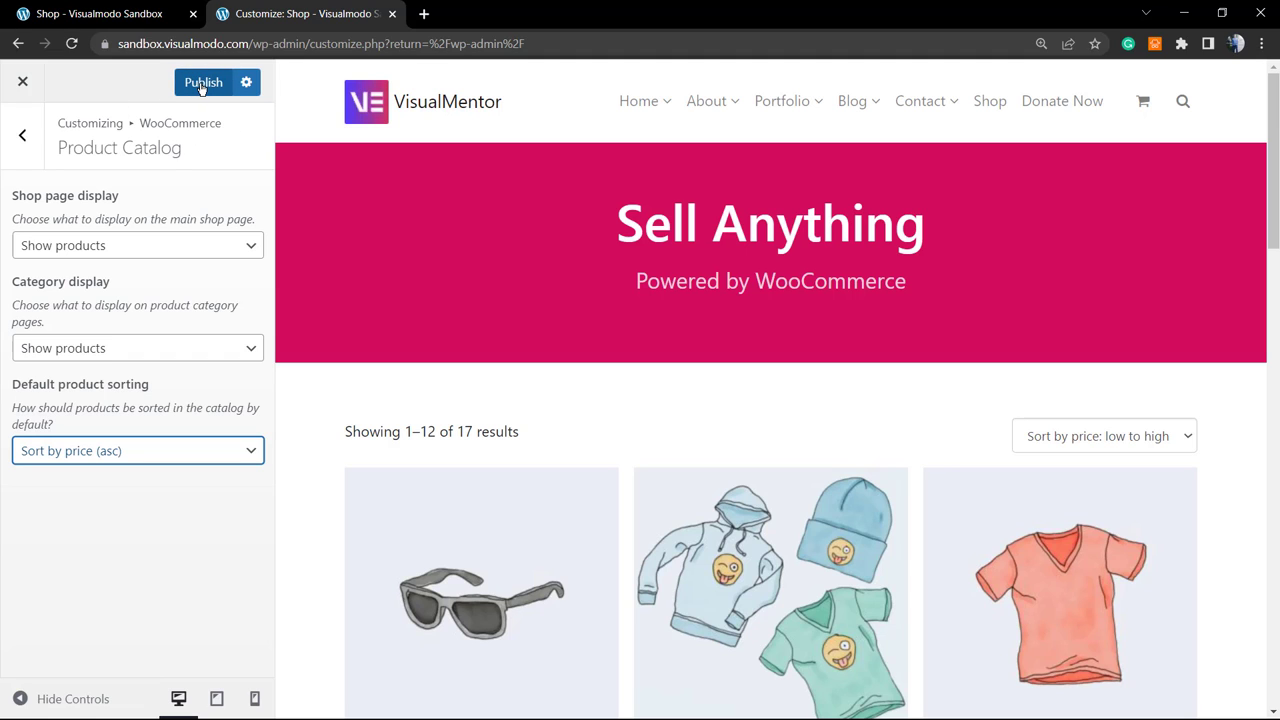
pyautogui.moveTo(457, 530)
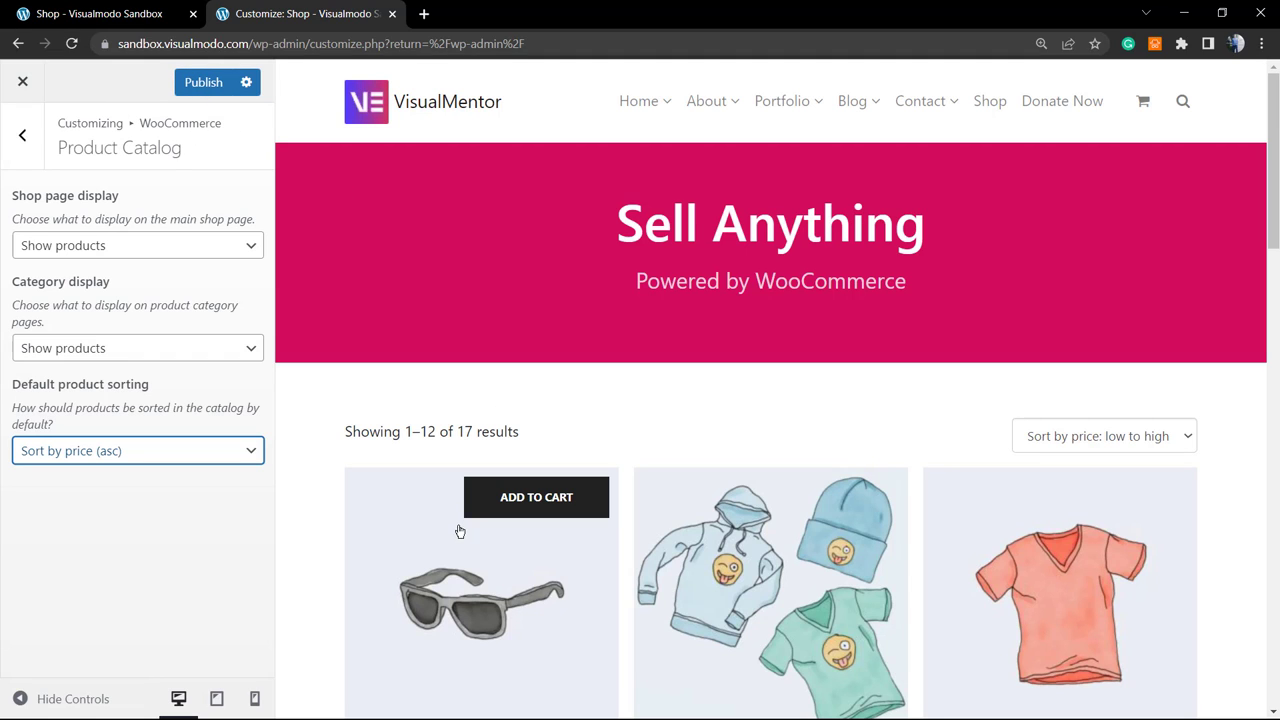
pyautogui.click(477, 546)
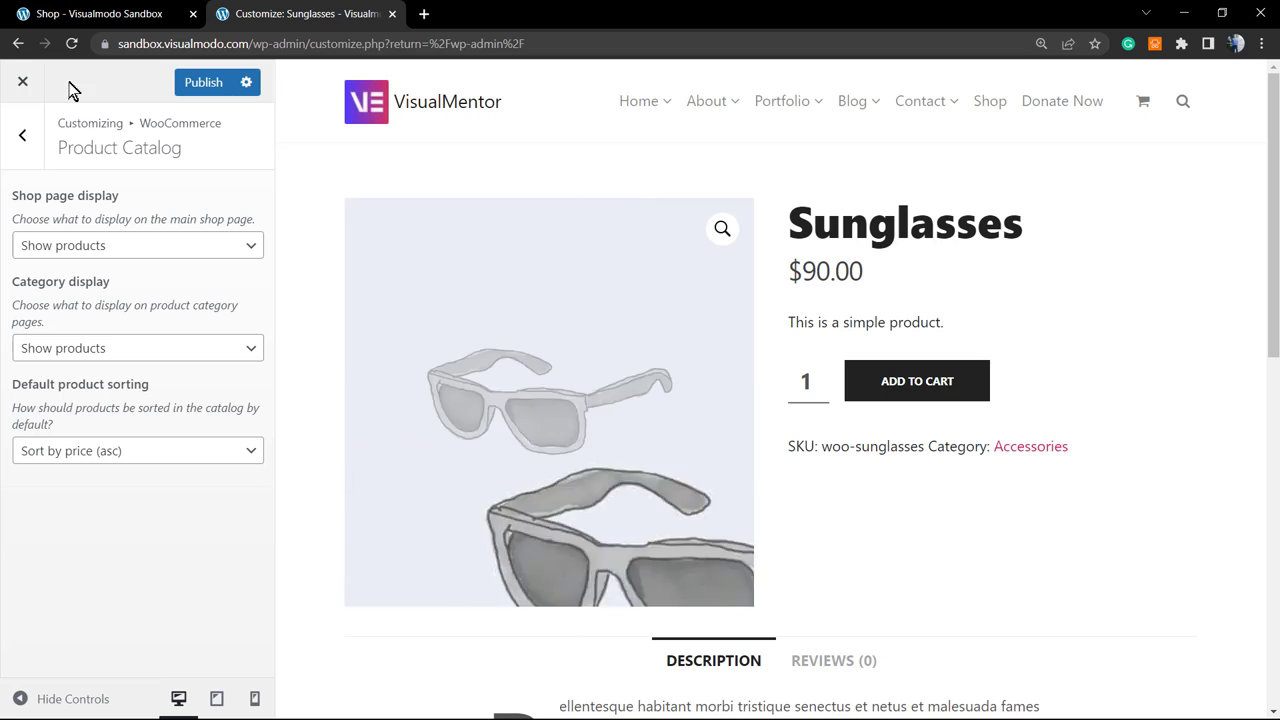
# Return to the WooCommerce panel and close the Customizer
pyautogui.scroll(-2, 707, 398)
pyautogui.scroll(2, 711, 405)
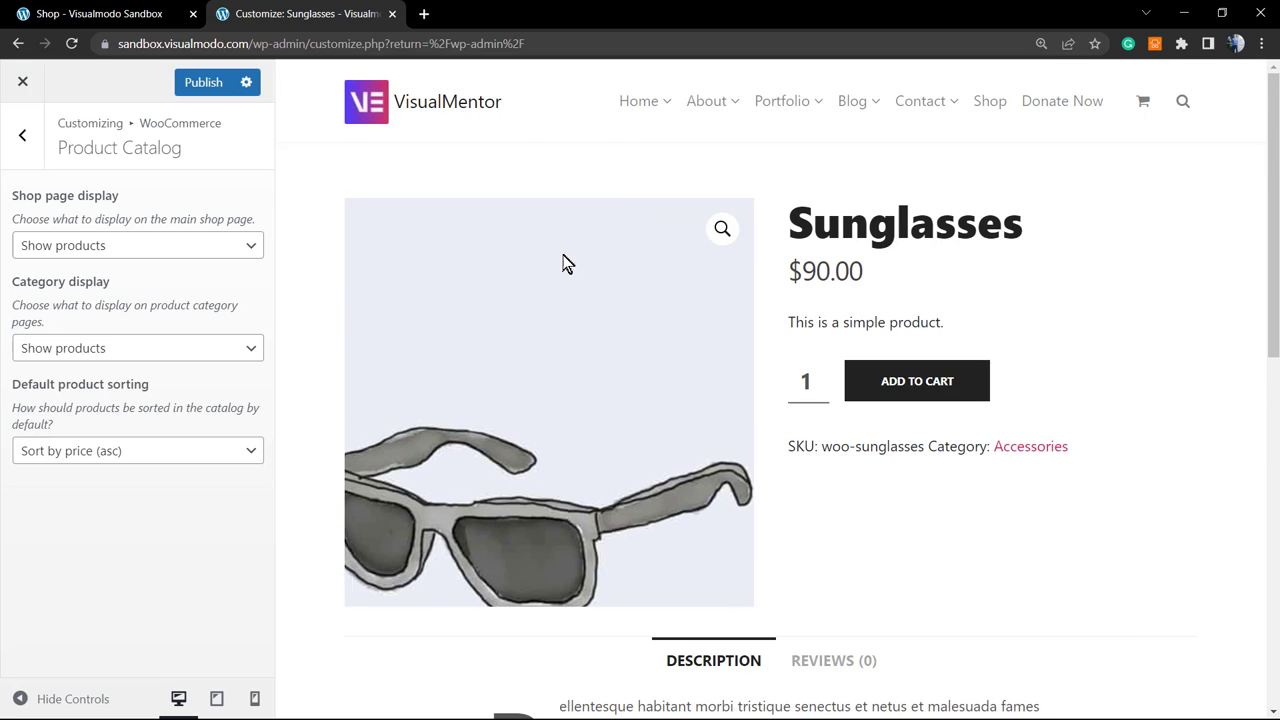
pyautogui.click(22, 135)
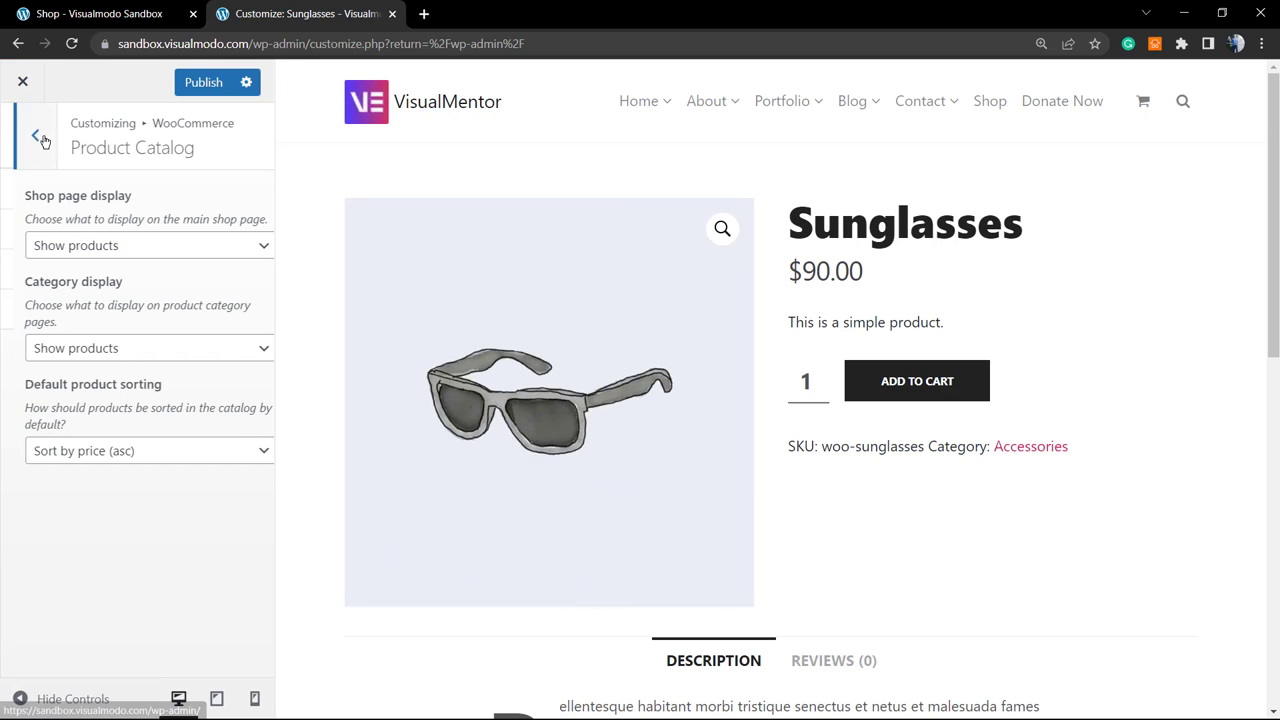
pyautogui.click(22, 81)
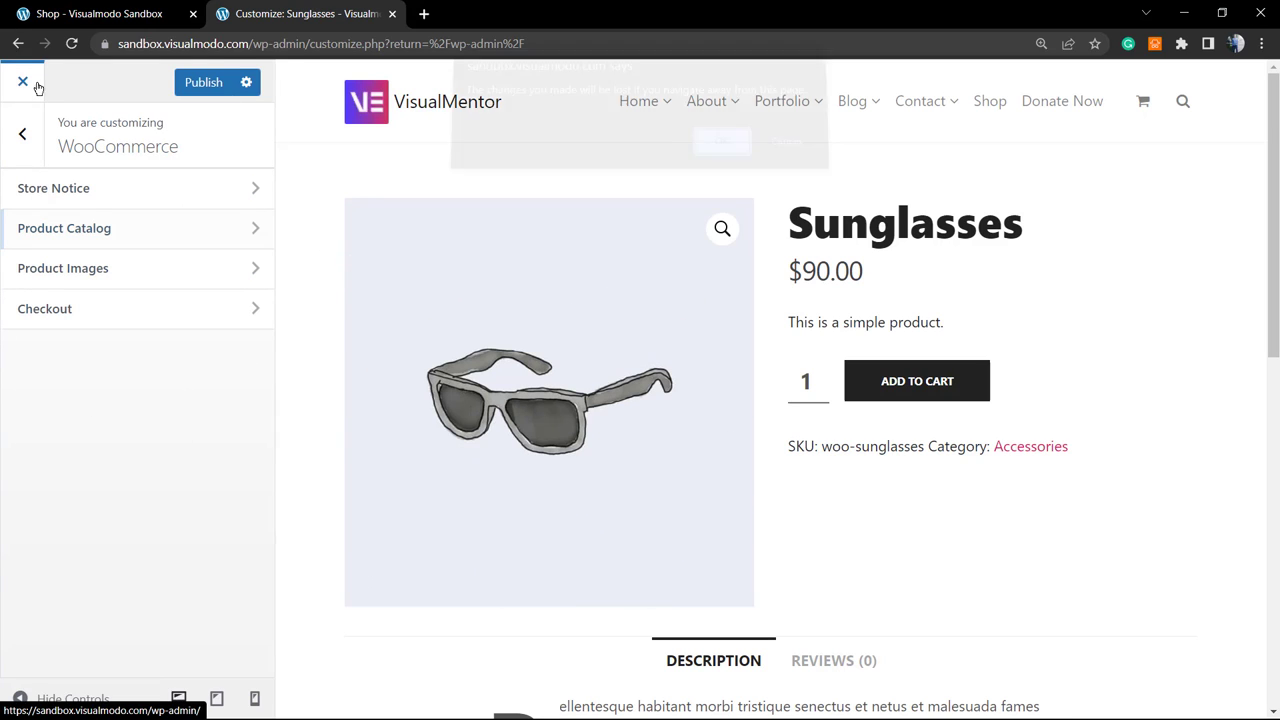
# Leave the Customizer without saving and go to Products > All Products, showing 18 items
pyautogui.click(717, 154)
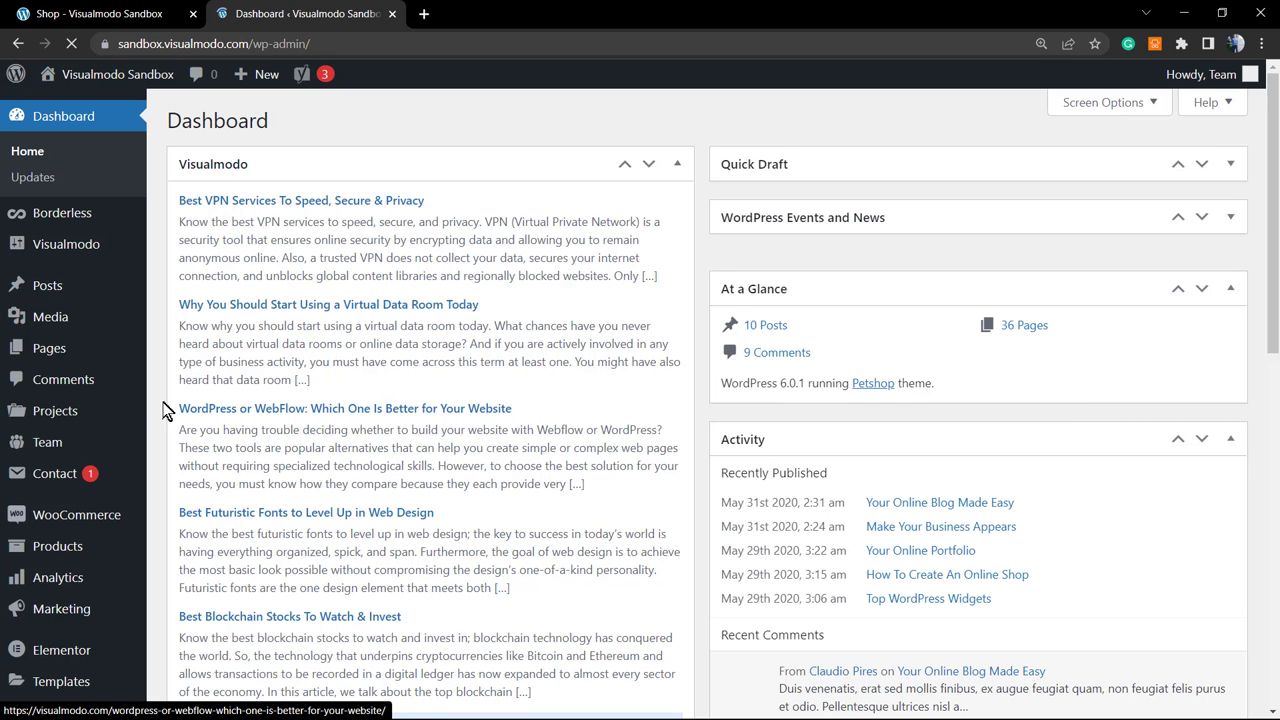
pyautogui.scroll(-2, 55, 390)
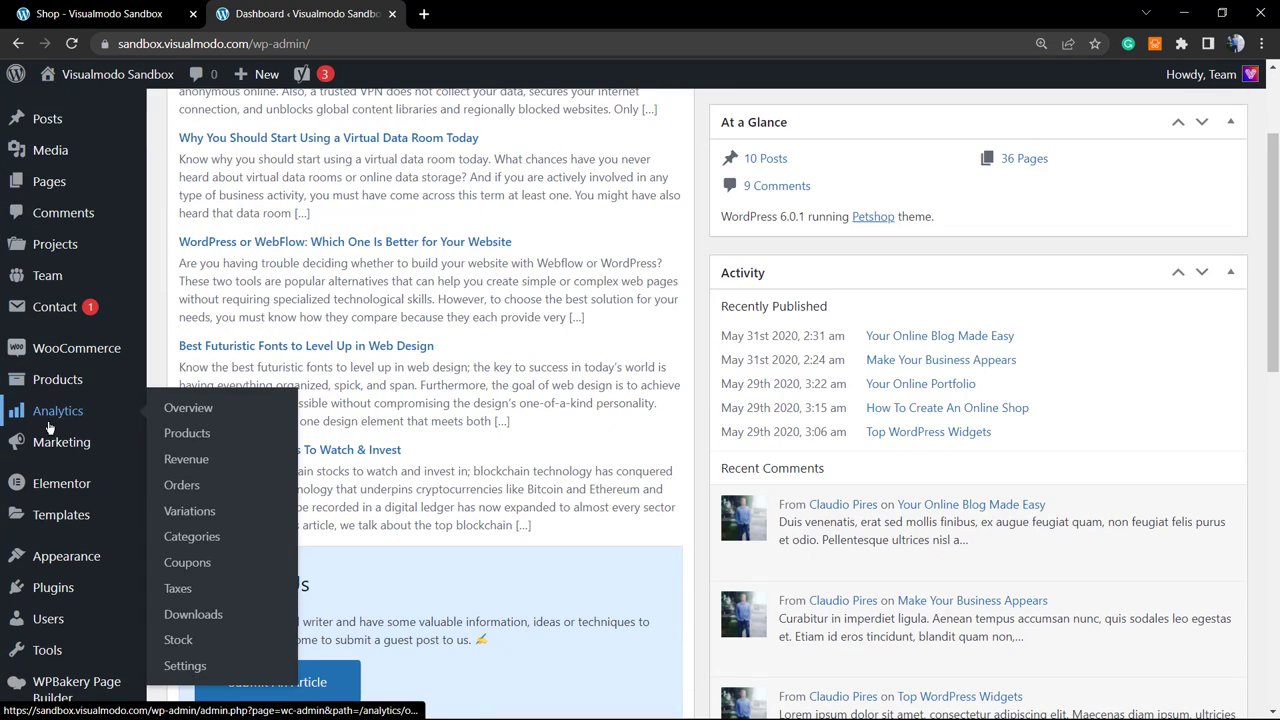
pyautogui.moveTo(74, 393)
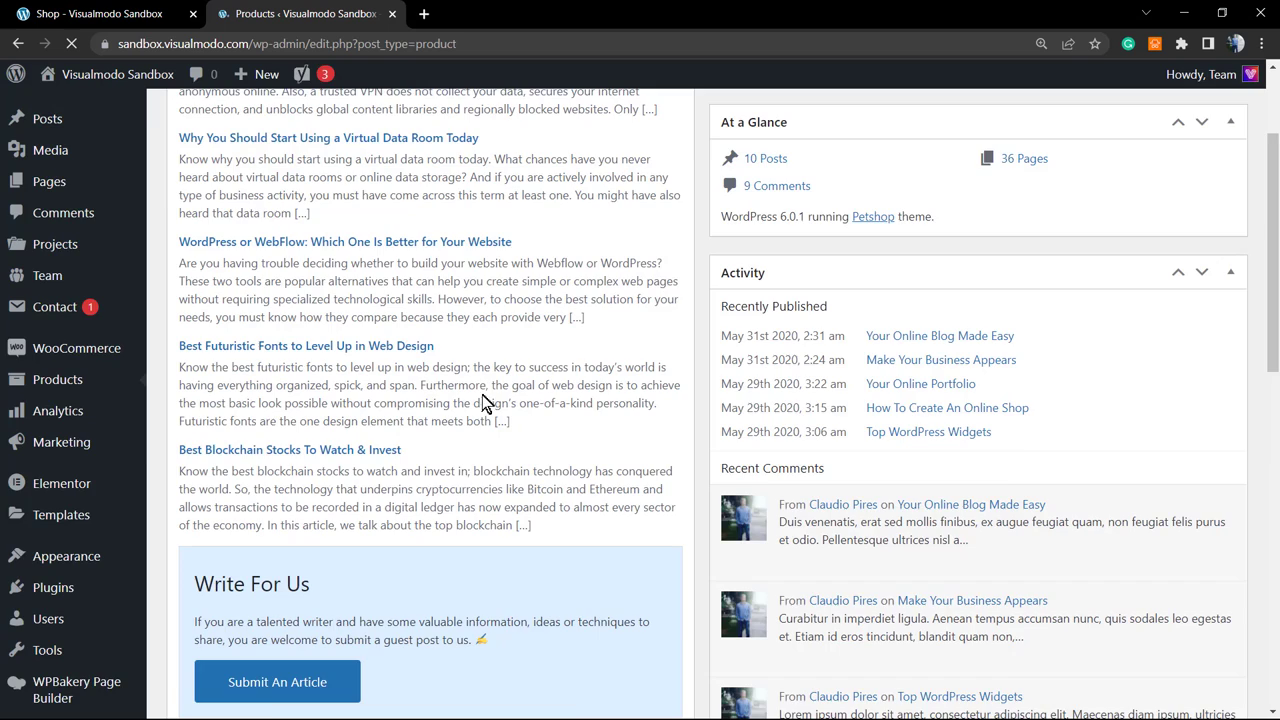
pyautogui.scroll(-2, 320, 385)
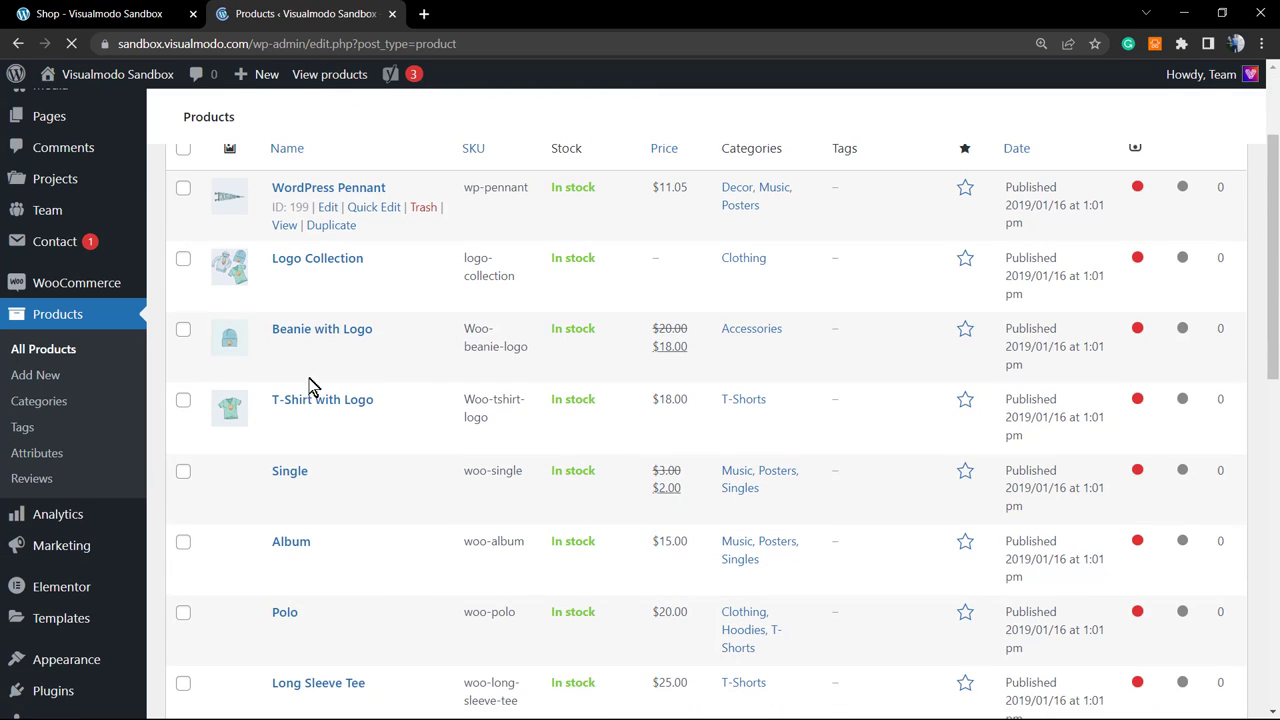
pyautogui.scroll(1, 307, 345)
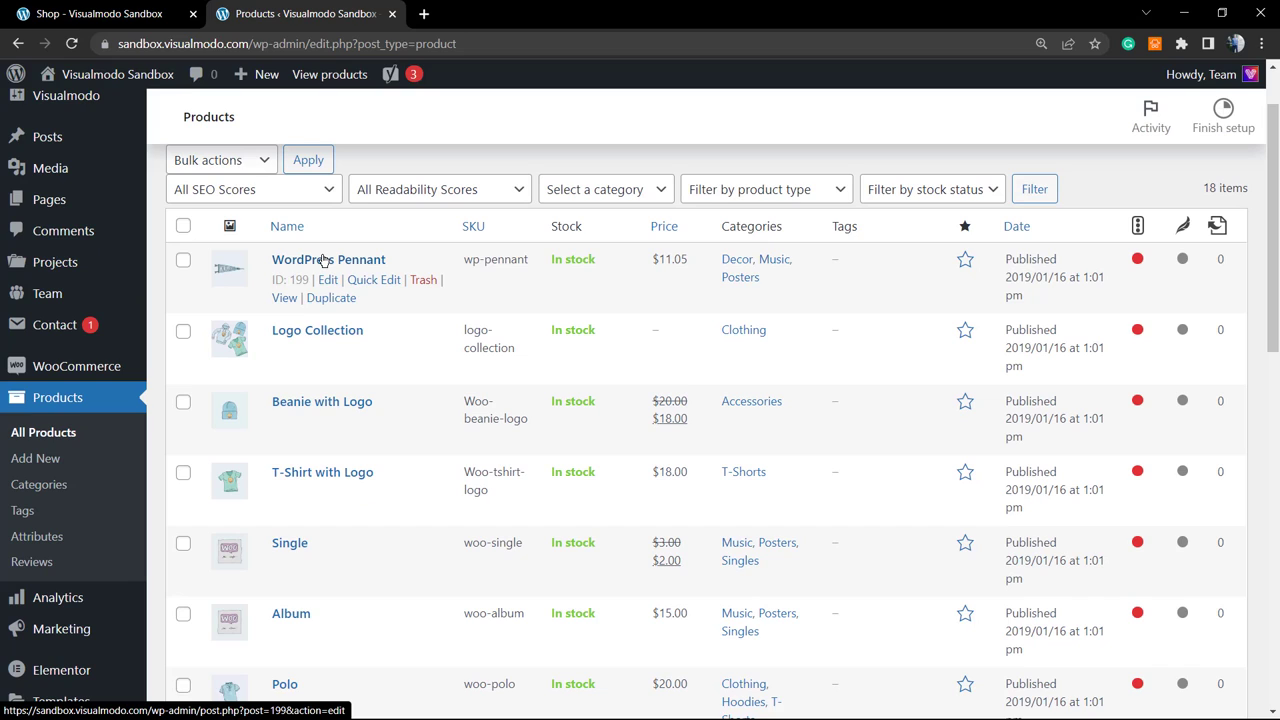
# Edit the WordPress Pennant product and collapse its Options and Yoast SEO boxes
pyautogui.click(314, 260)
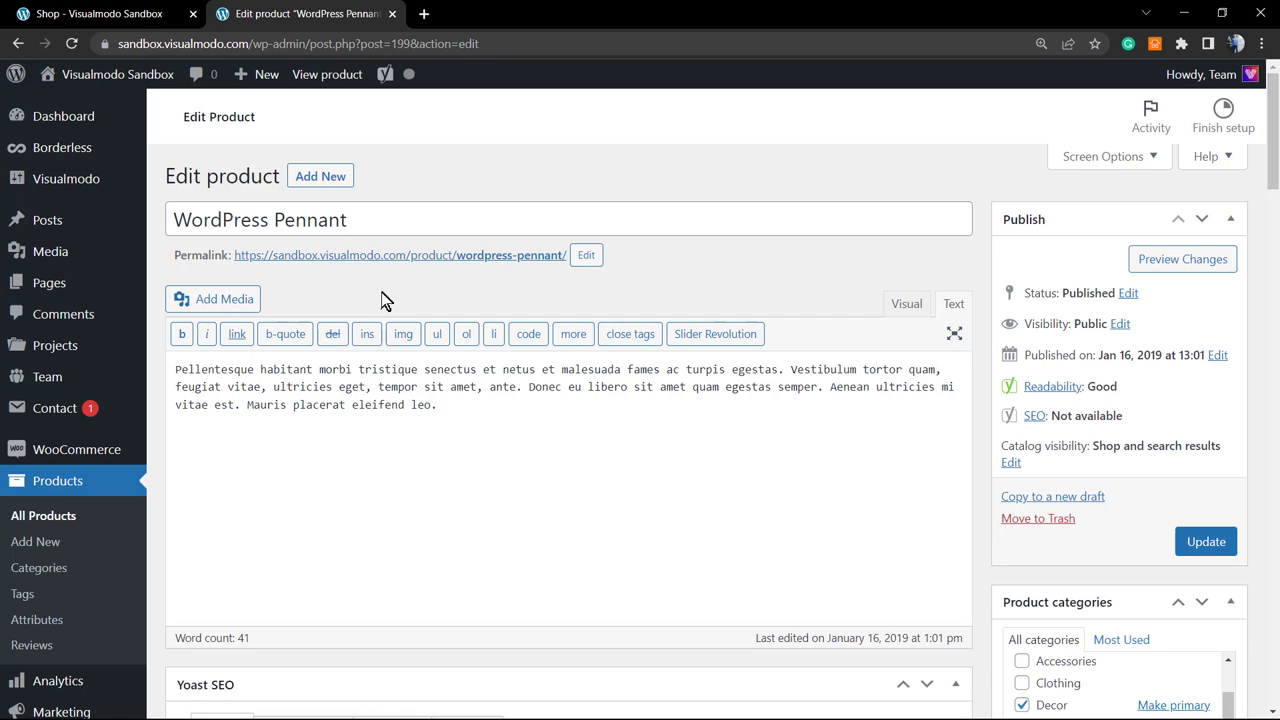
pyautogui.scroll(-8, 382, 300)
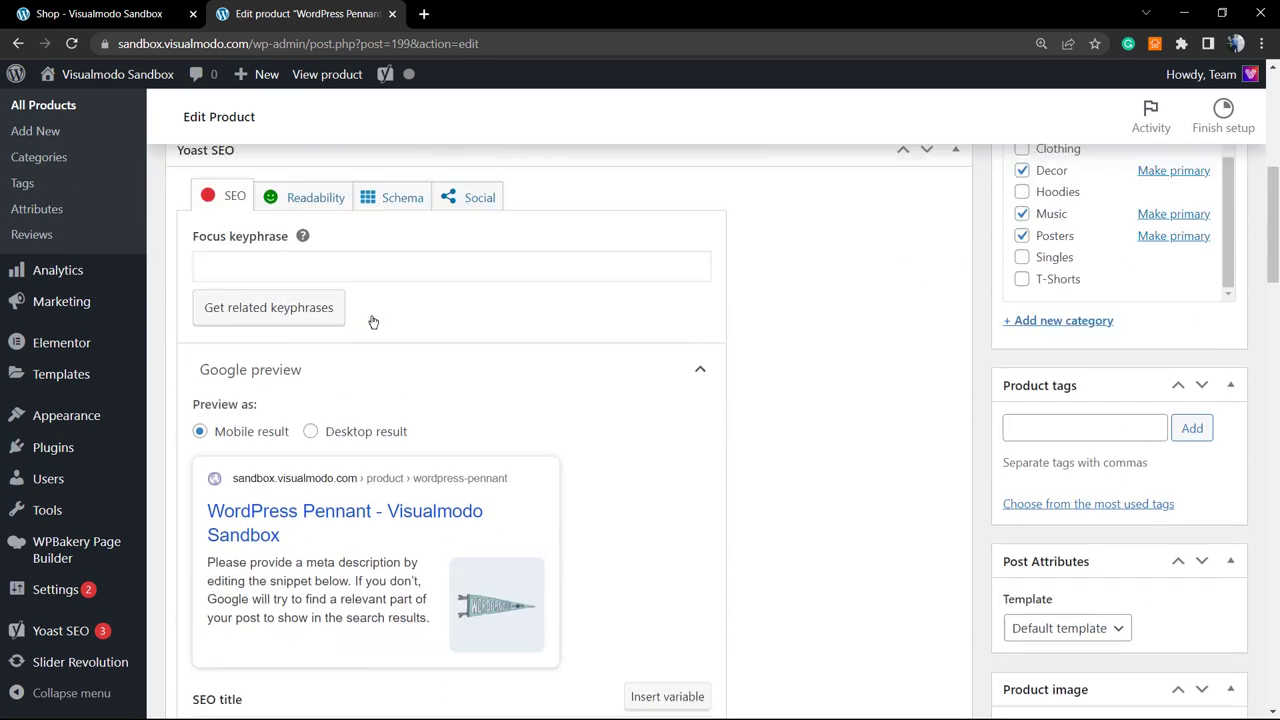
pyautogui.scroll(-9, 363, 353)
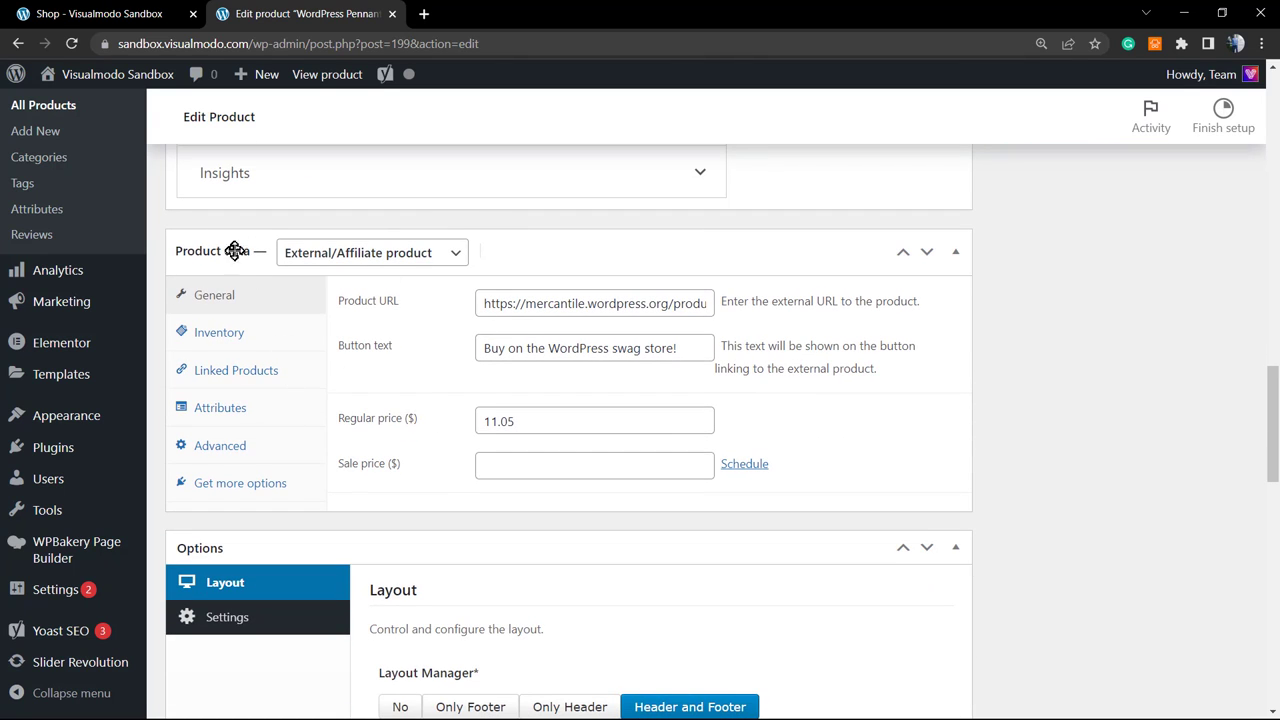
pyautogui.click(398, 551)
pyautogui.scroll(10, 620, 400)
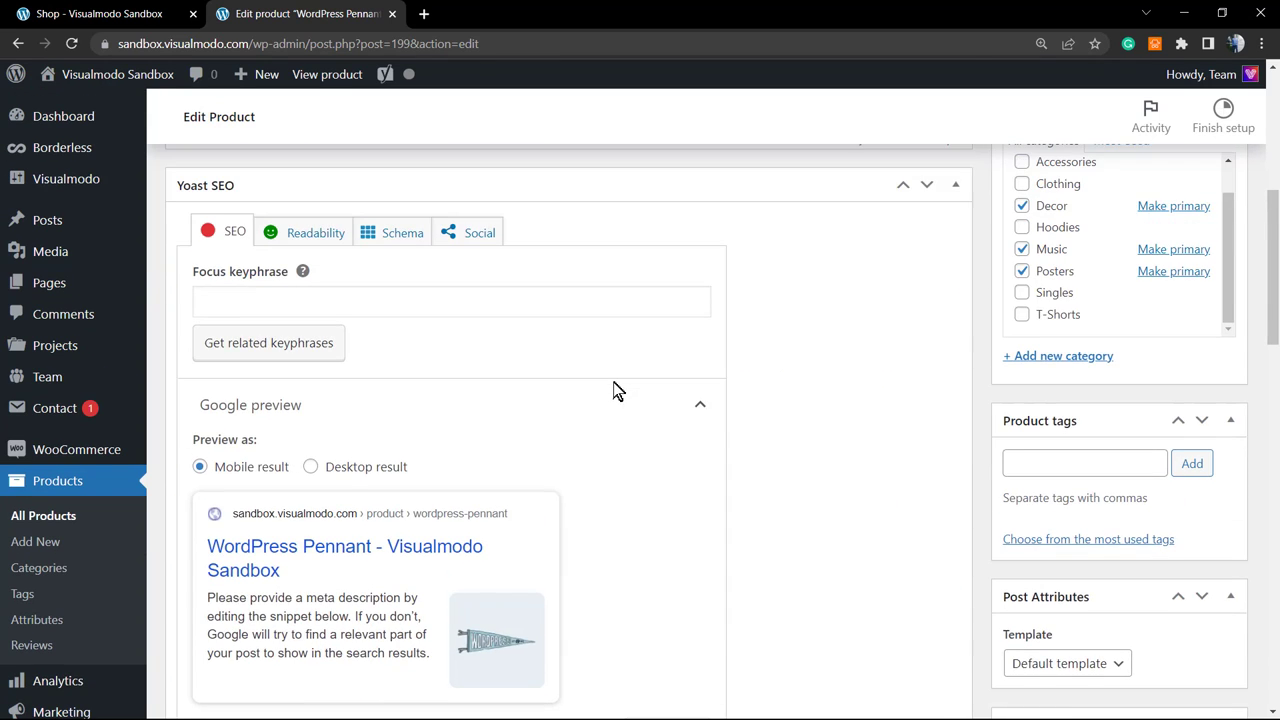
pyautogui.scroll(1, 580, 350)
pyautogui.click(510, 270)
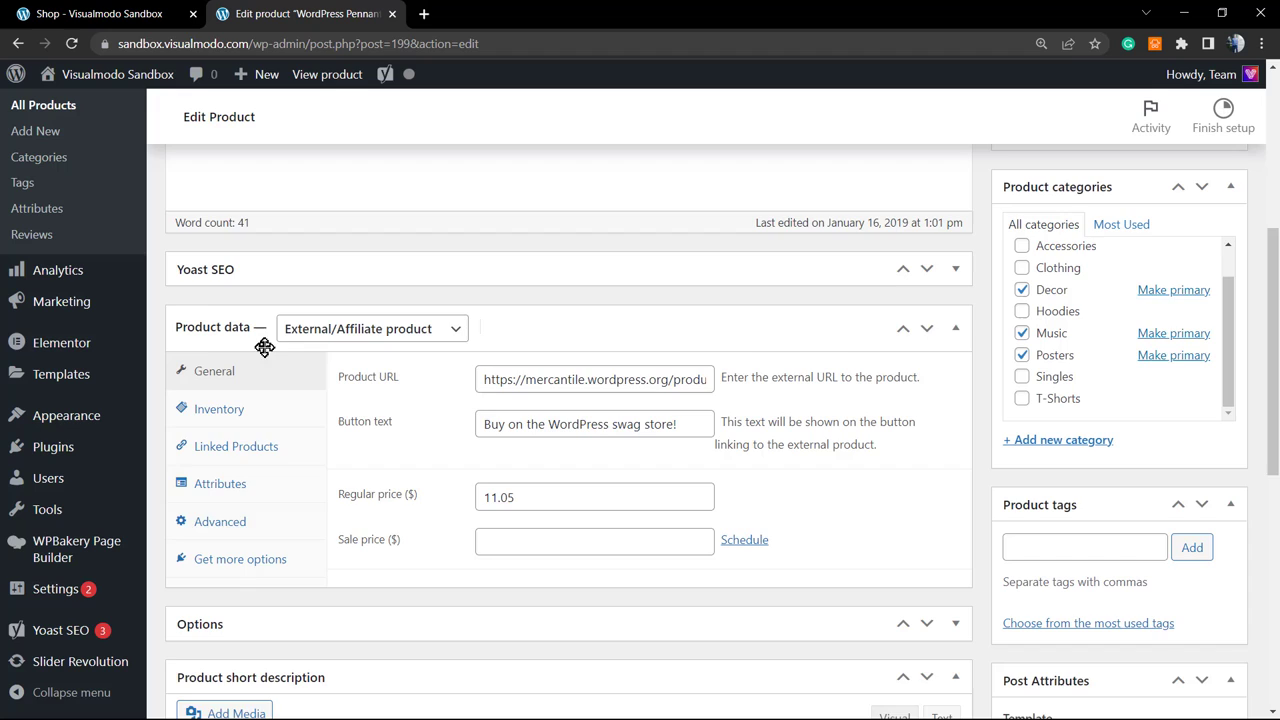
pyautogui.scroll(-1, 264, 347)
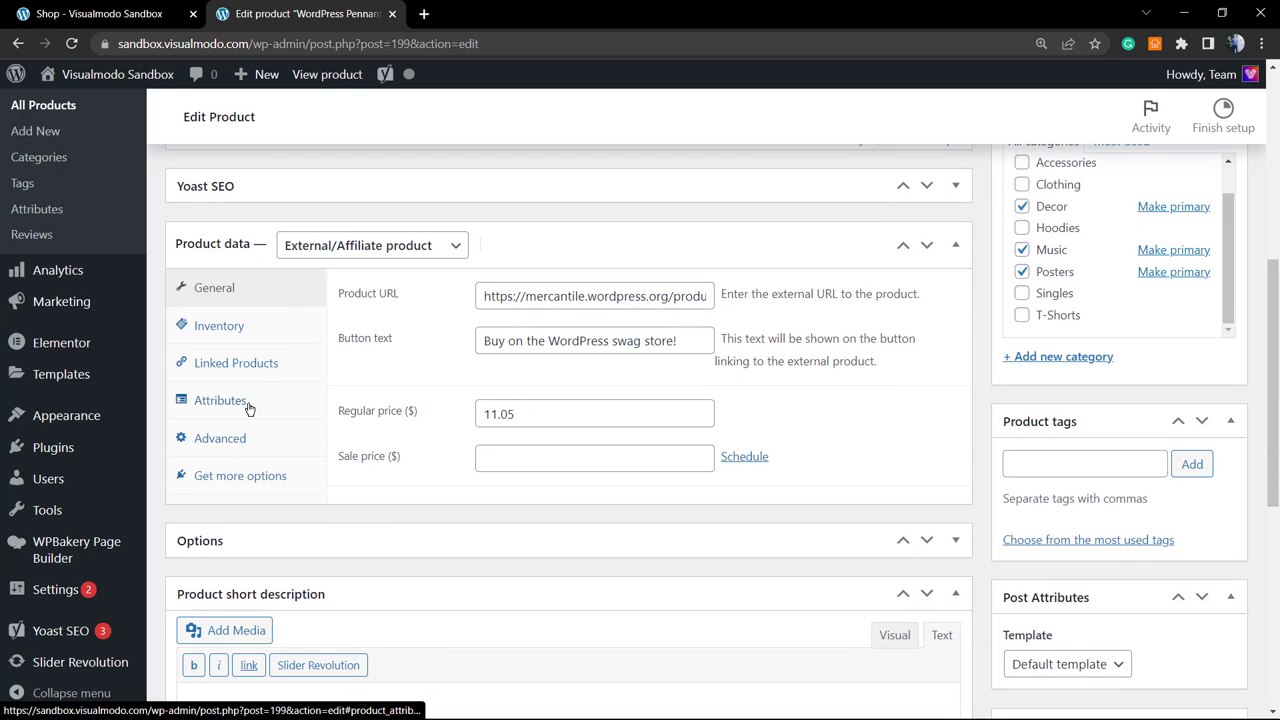
# Check the pennant's Menu order value of 0 in Product data's Advanced settings
pyautogui.click(241, 438)
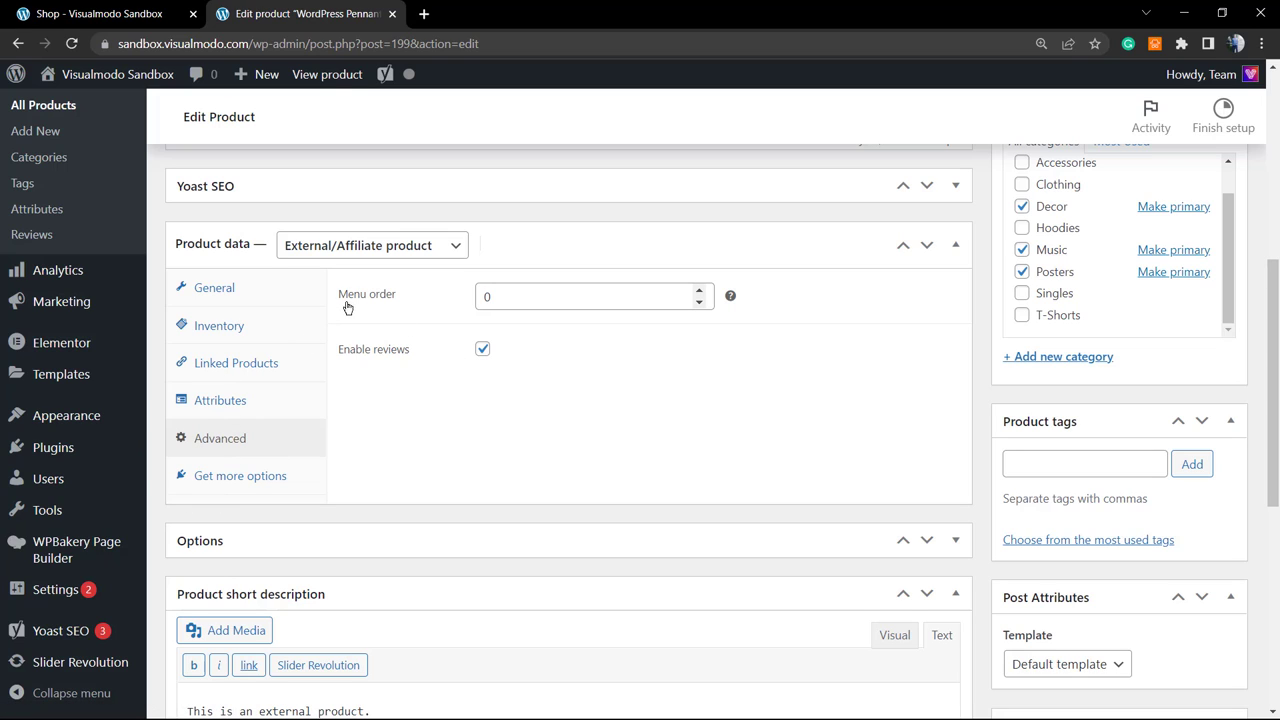
pyautogui.click(553, 297)
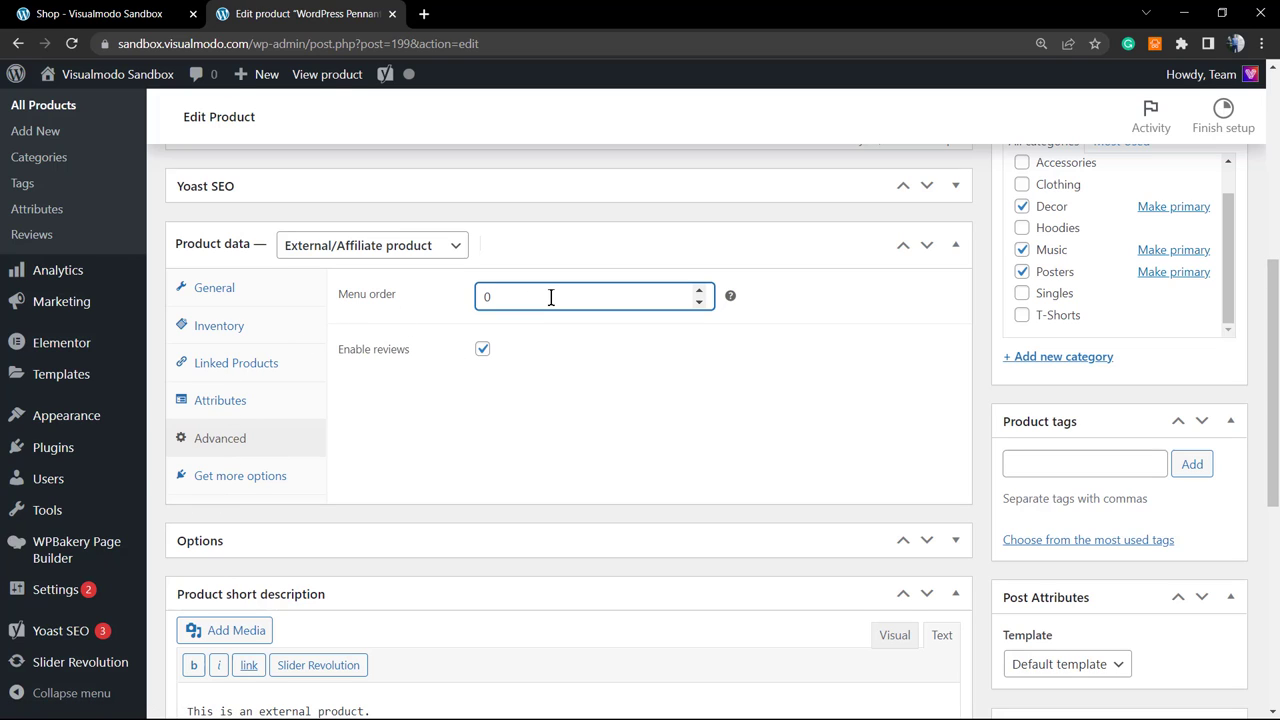
pyautogui.moveTo(551, 295); pyautogui.dragTo(469, 302)
pyautogui.moveTo(540, 298); pyautogui.dragTo(447, 288)
# Go to Plugins > Add New
pyautogui.scroll(-2, 100, 503)
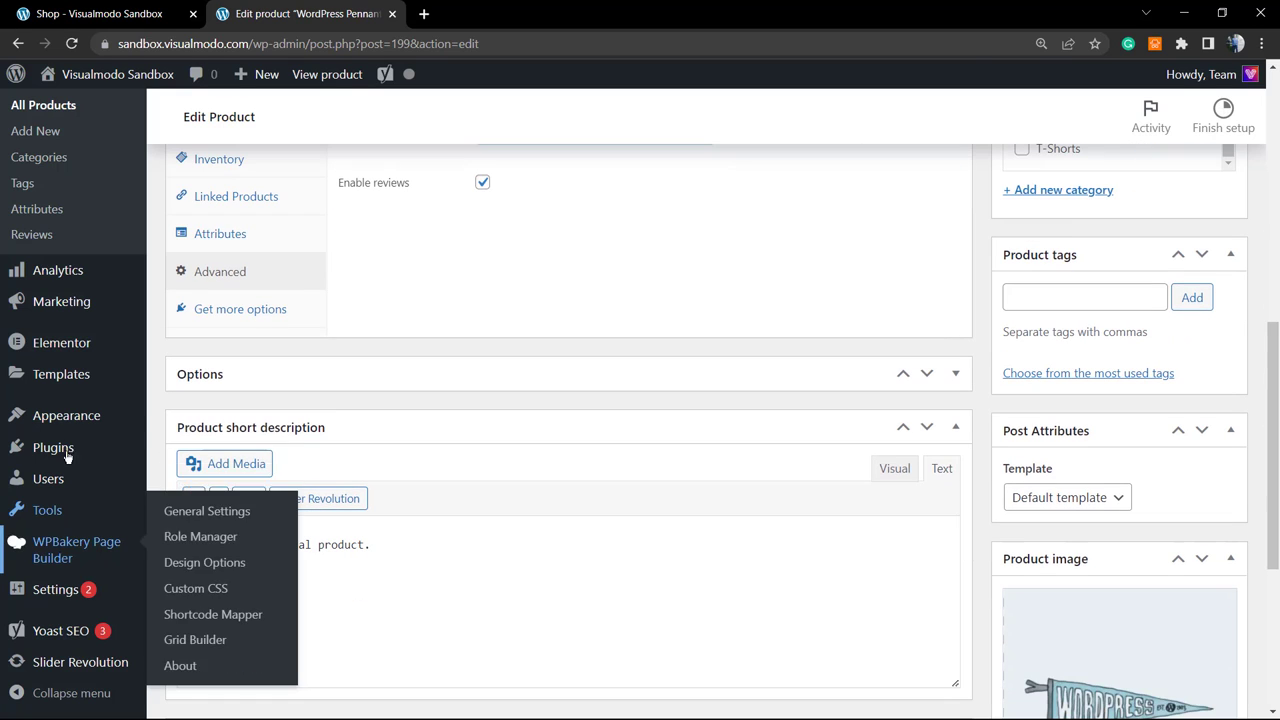
pyautogui.moveTo(70, 447)
pyautogui.click(192, 478)
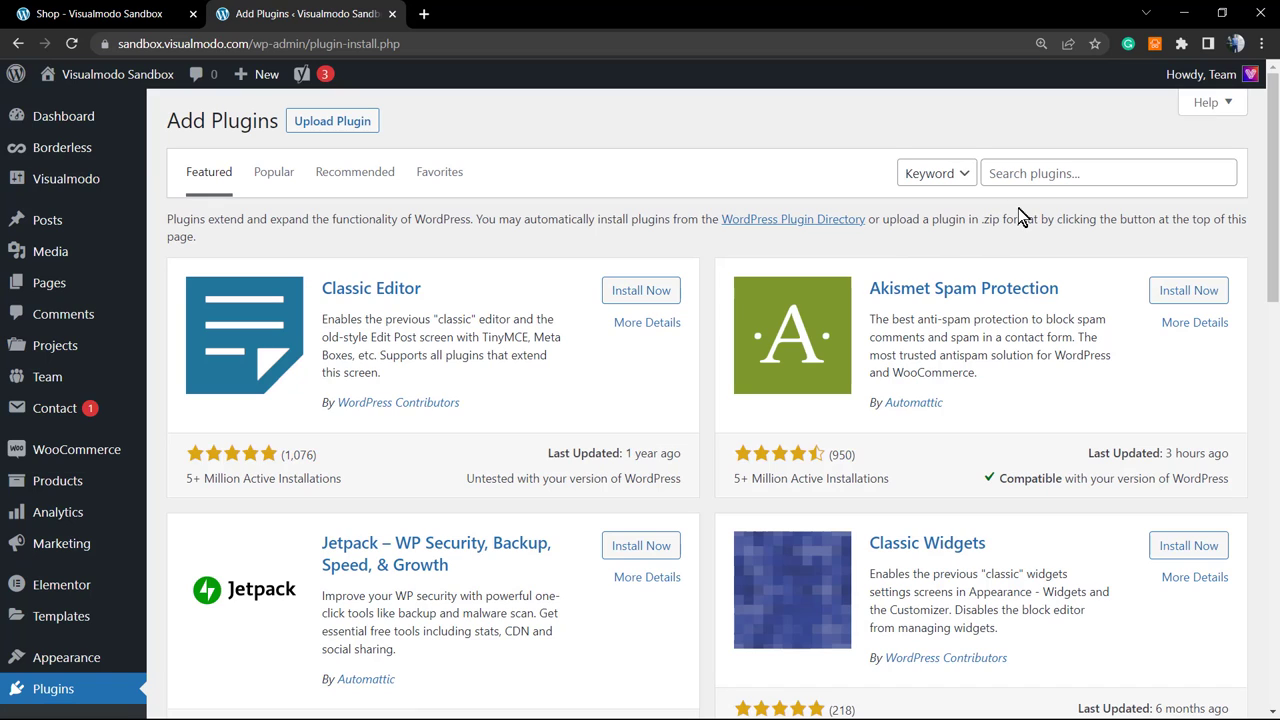
# Search for 'Rearrange Woocommerce Products', then install and activate the first result
pyautogui.click(1010, 175)
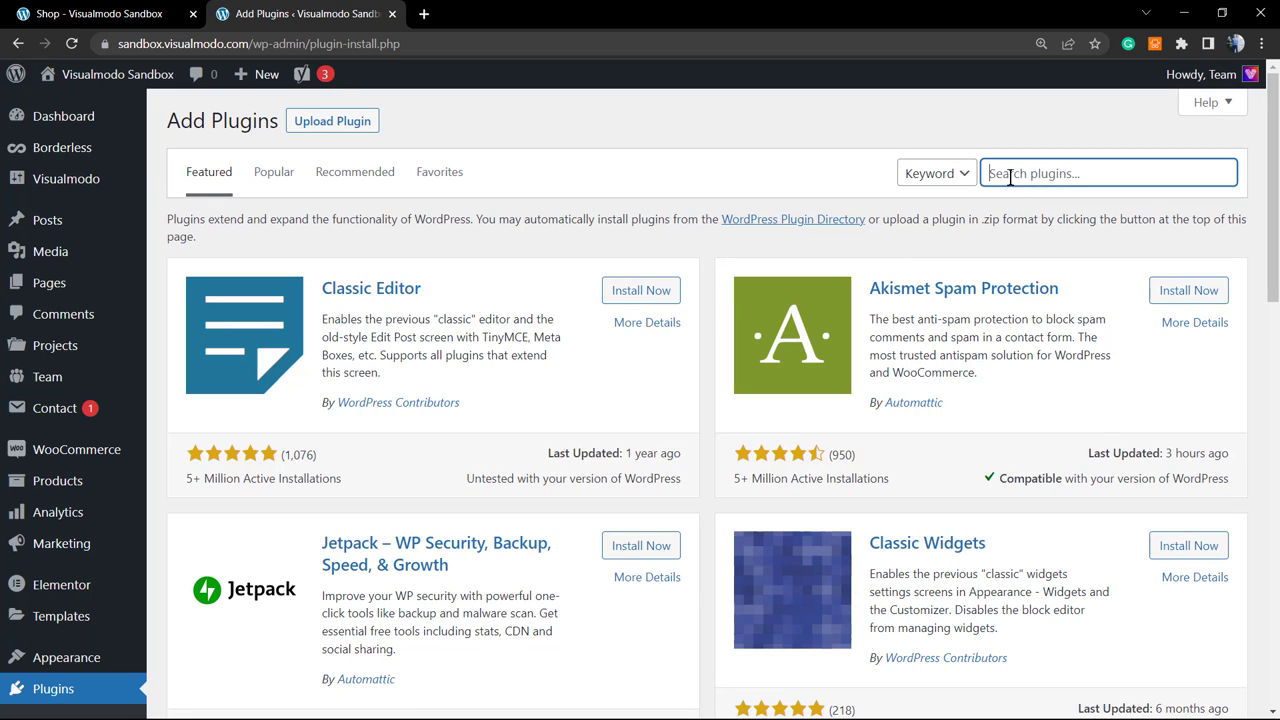
pyautogui.write('Rearrange Woocommerce Products')
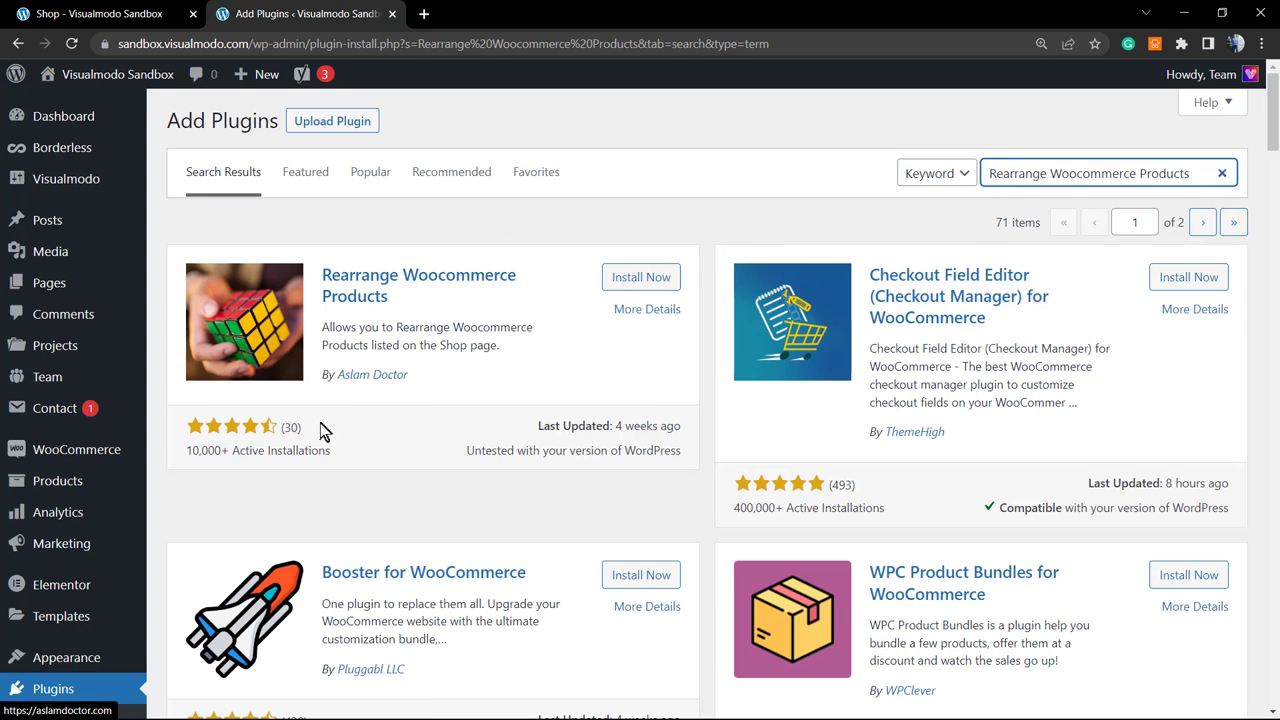
pyautogui.click(638, 279)
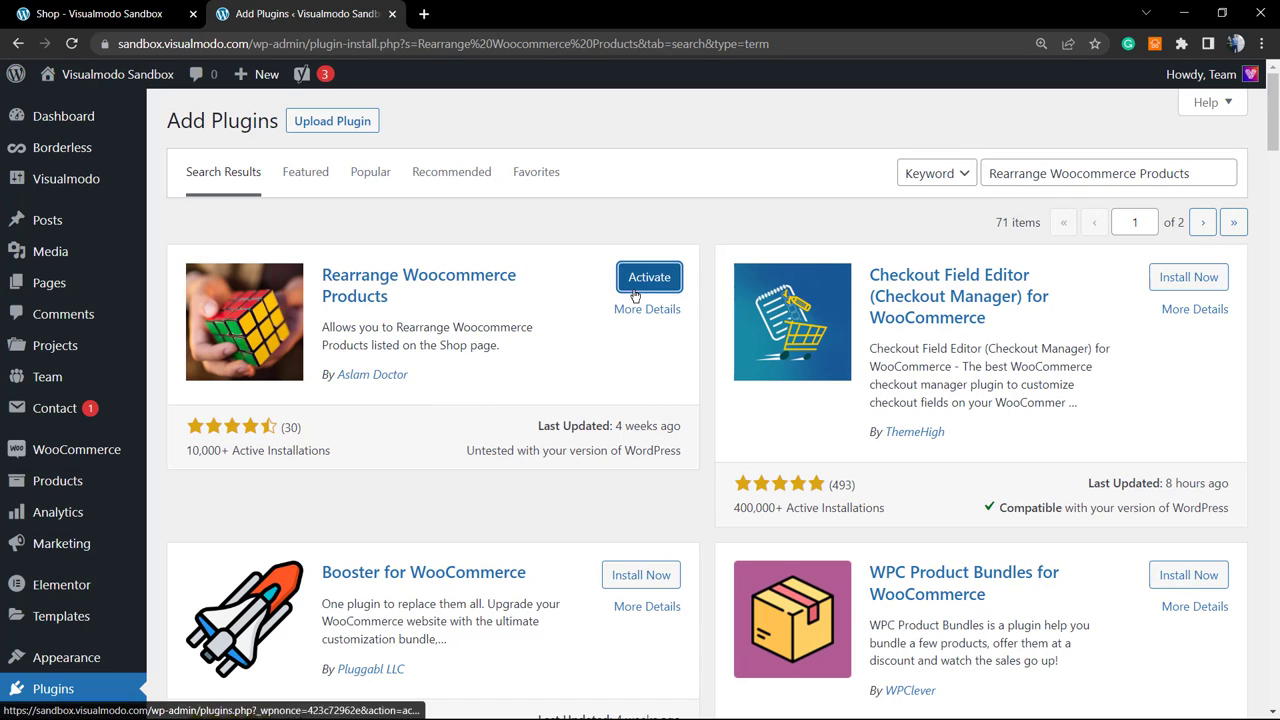
pyautogui.click(650, 278)
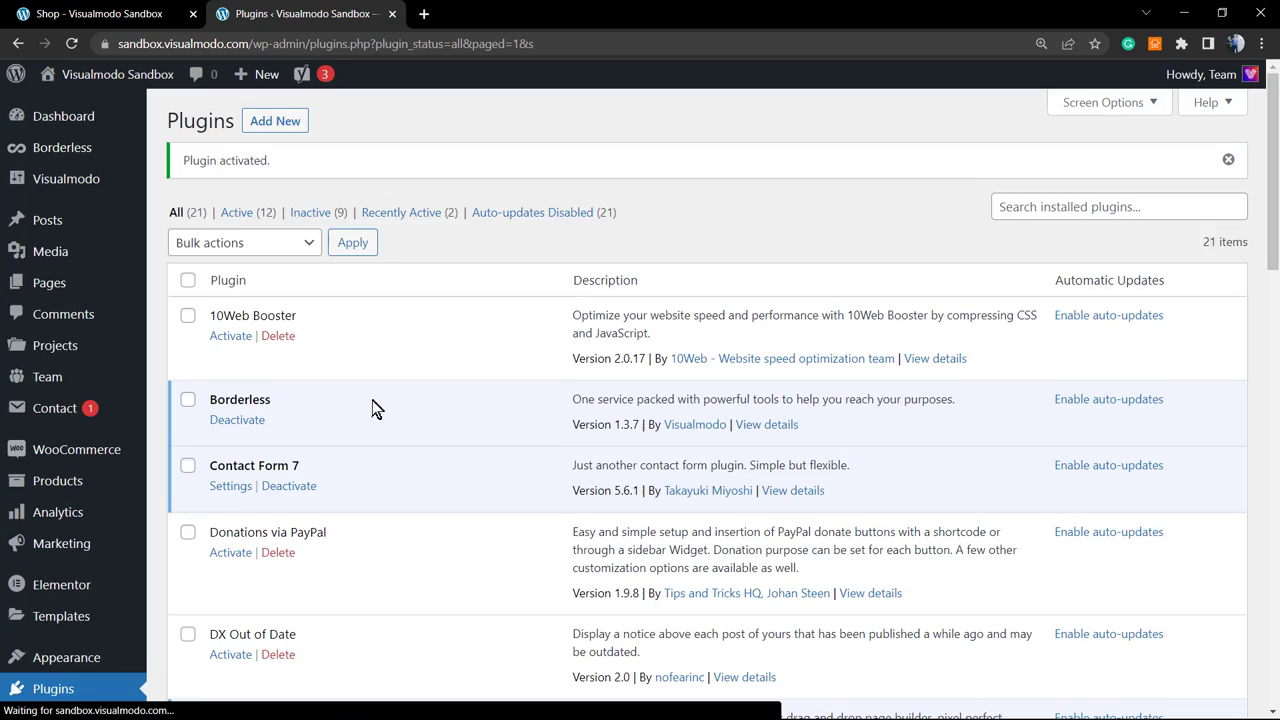
# Locate Rearrange Woocommerce Products in the installed plugins list, then head back to Products
pyautogui.scroll(-4, 370, 410)
pyautogui.scroll(-3, 366, 416)
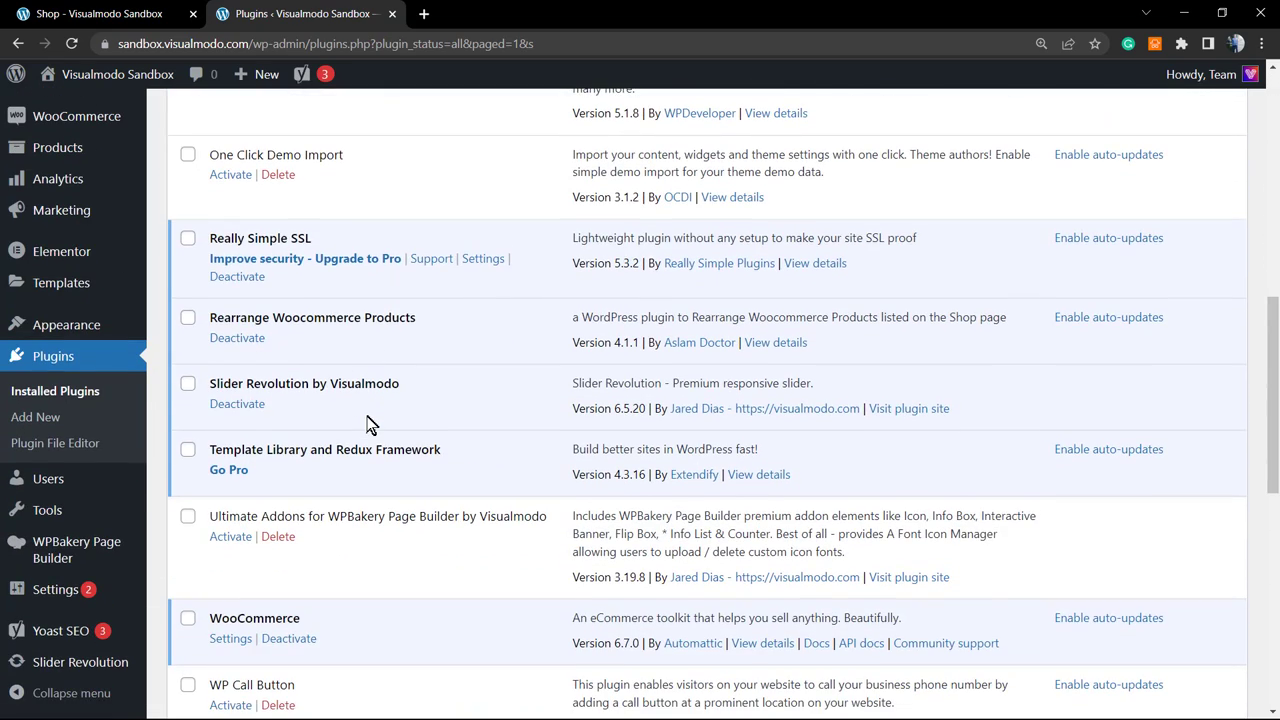
pyautogui.scroll(-2, 368, 423)
pyautogui.scroll(3, 360, 420)
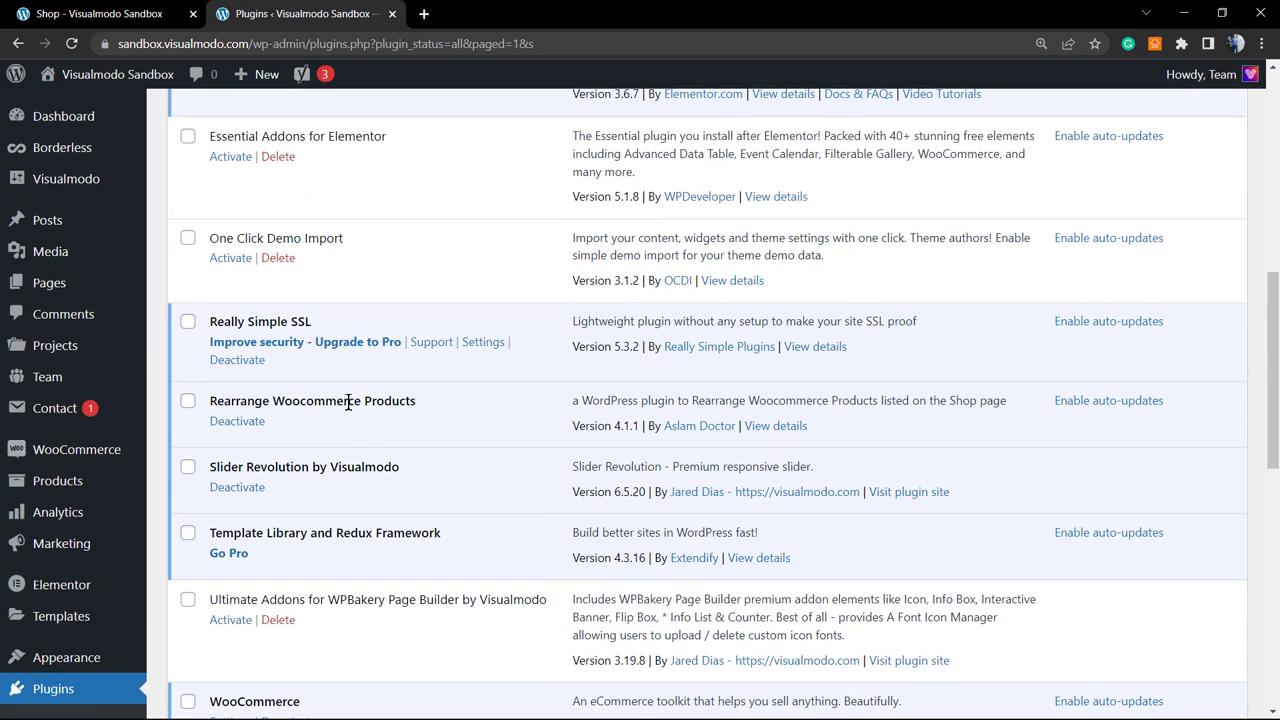
pyautogui.tripleClick(265, 402)
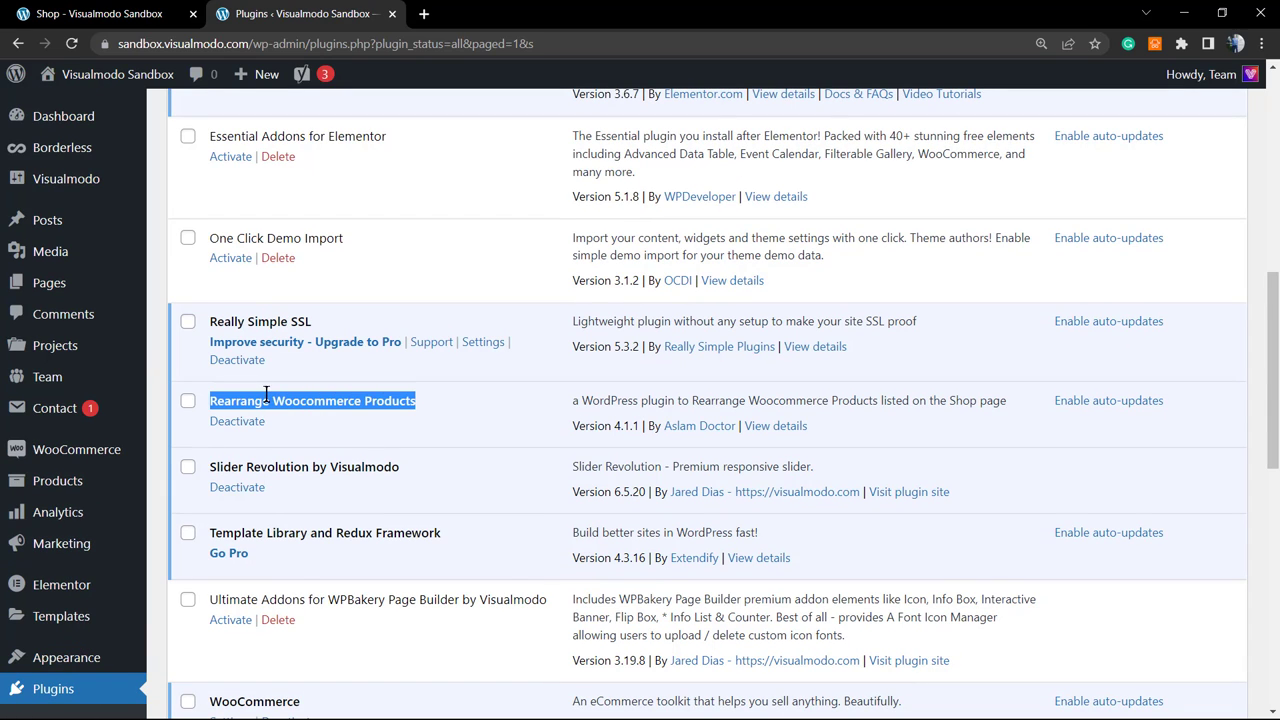
pyautogui.scroll(-3, 87, 507)
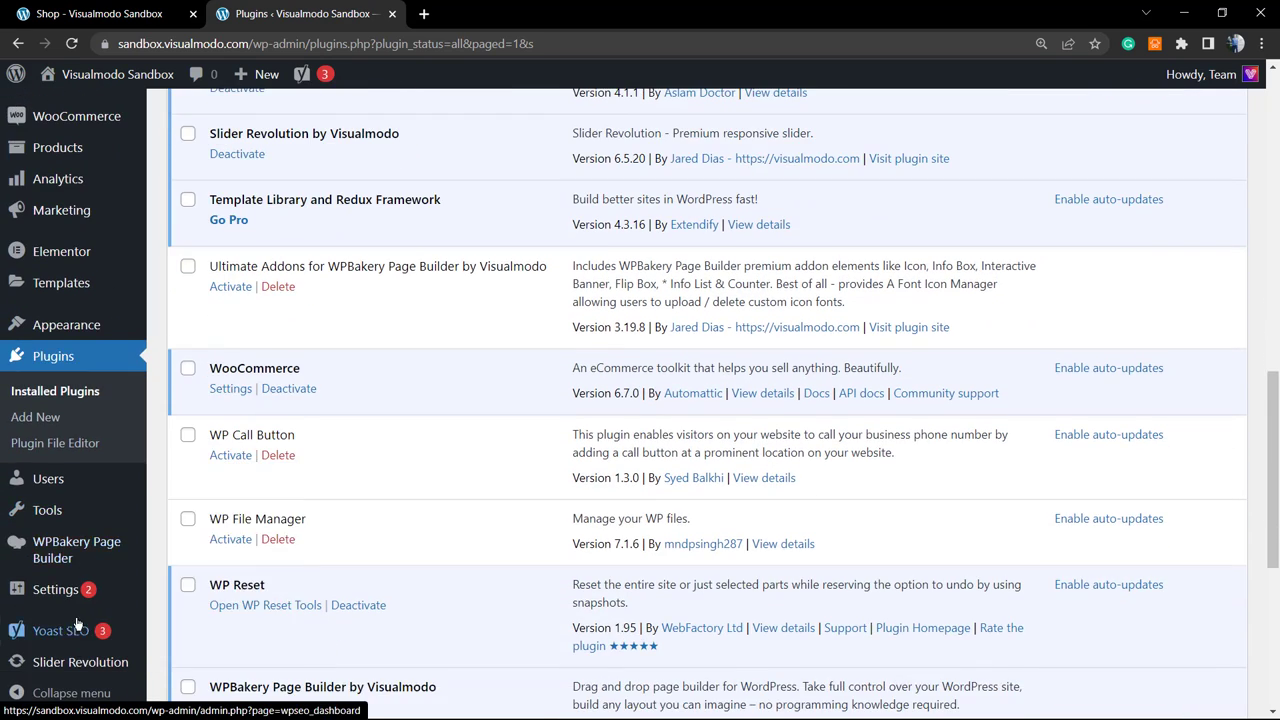
pyautogui.moveTo(64, 598)
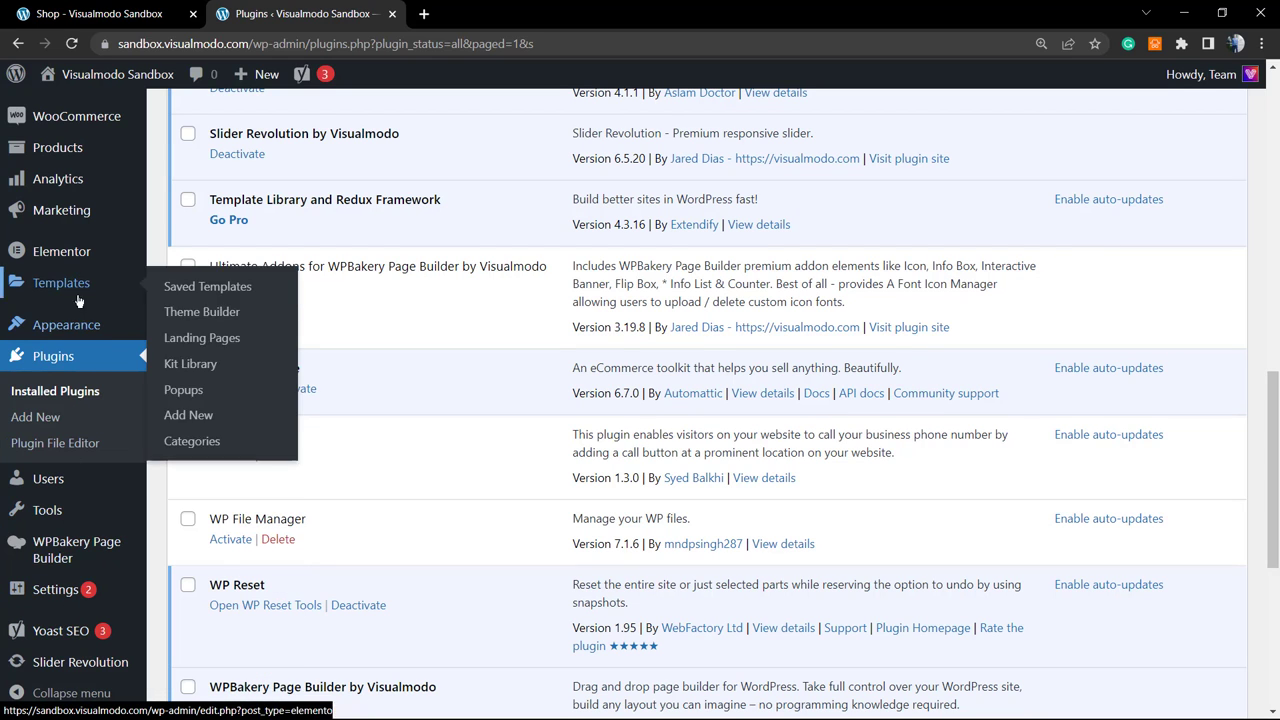
pyautogui.scroll(2, 72, 345)
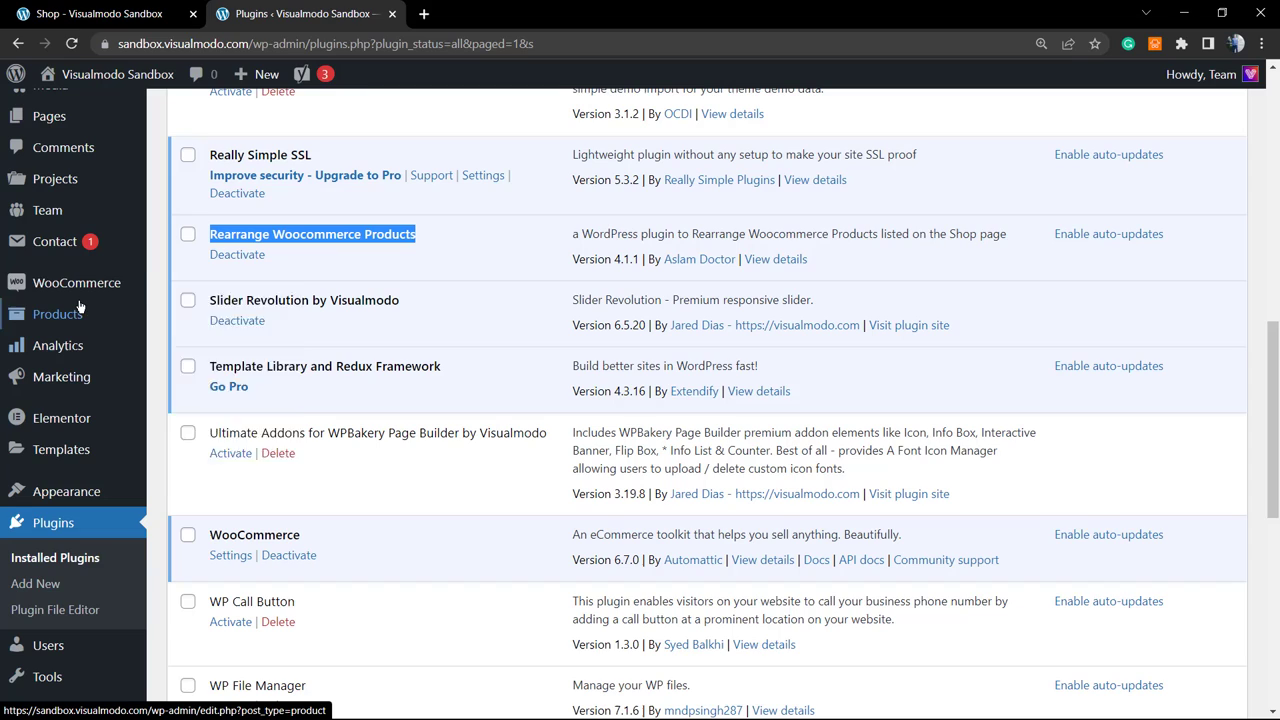
pyautogui.moveTo(76, 295)
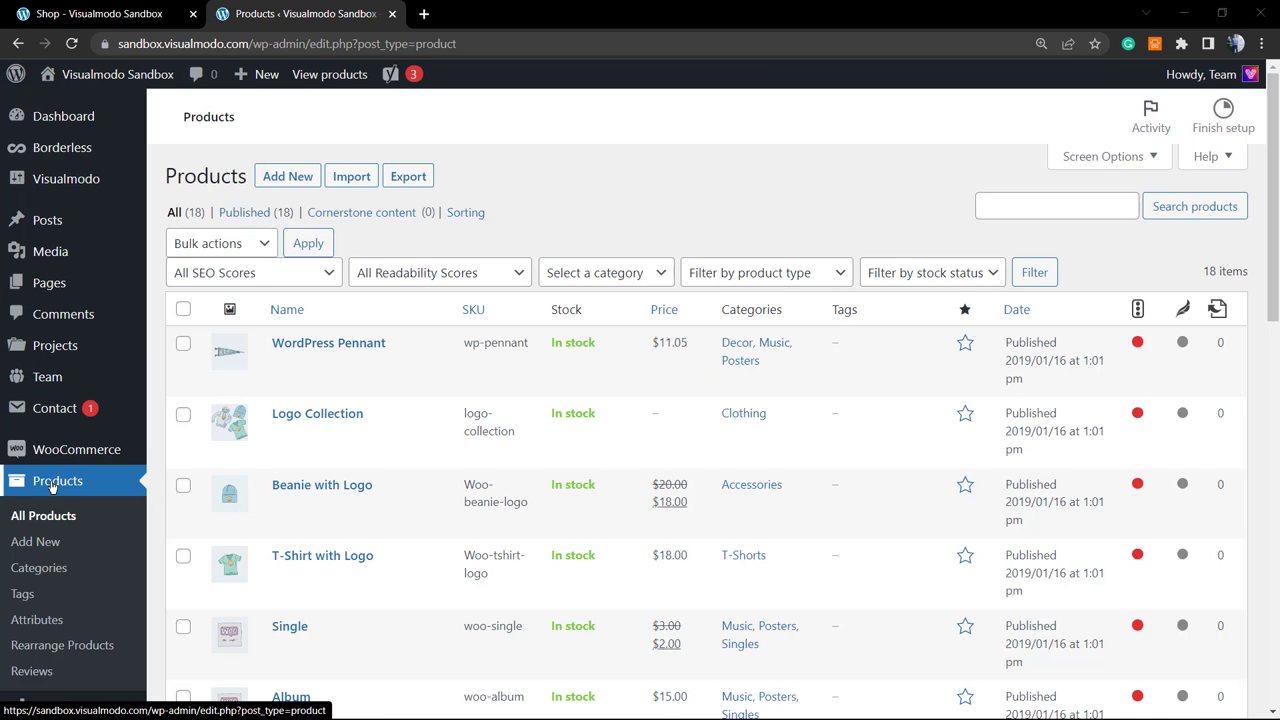
# Open Products > Rearrange Products, listing products alphabetically from 1. Album
pyautogui.scroll(-1, 46, 480)
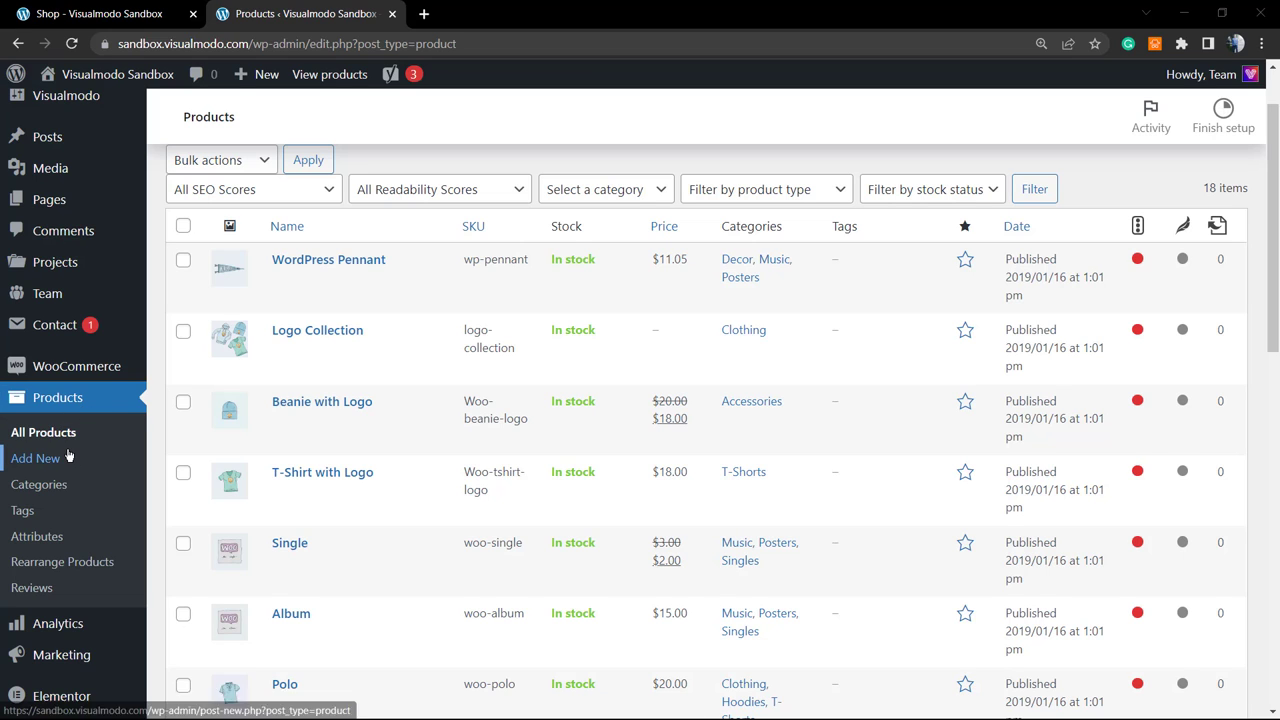
pyautogui.scroll(-1, 69, 448)
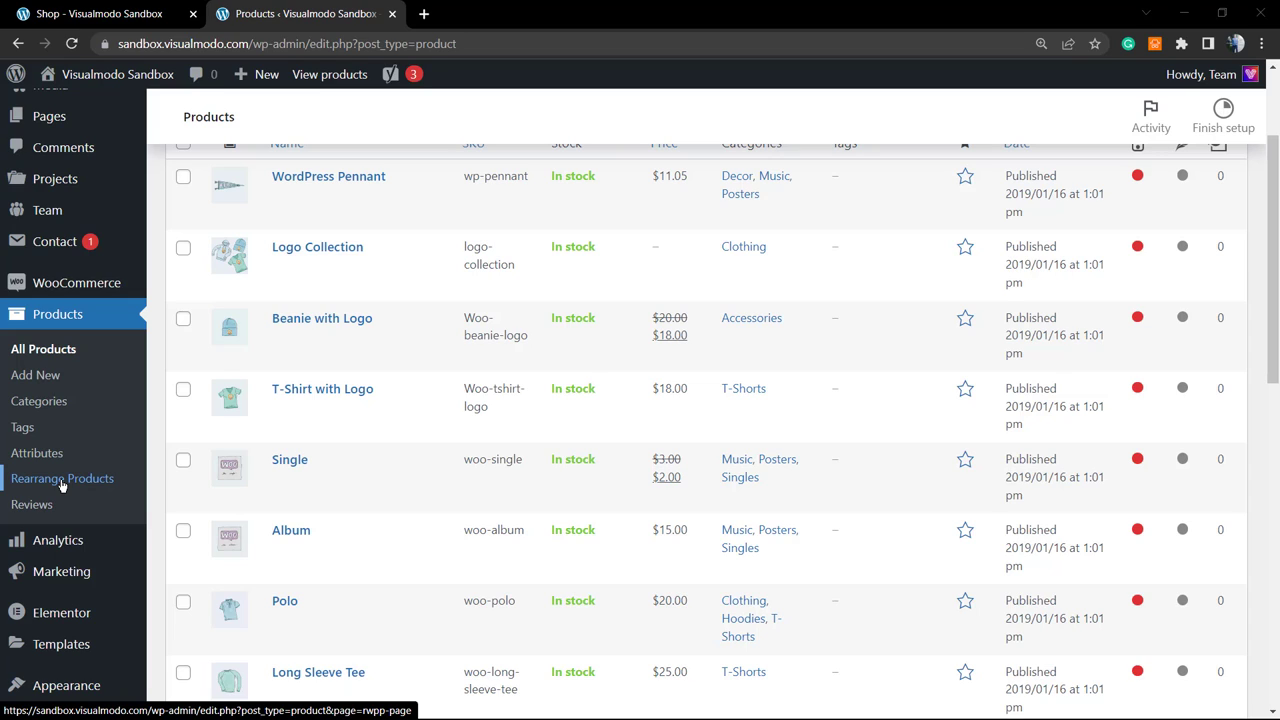
pyautogui.click(62, 480)
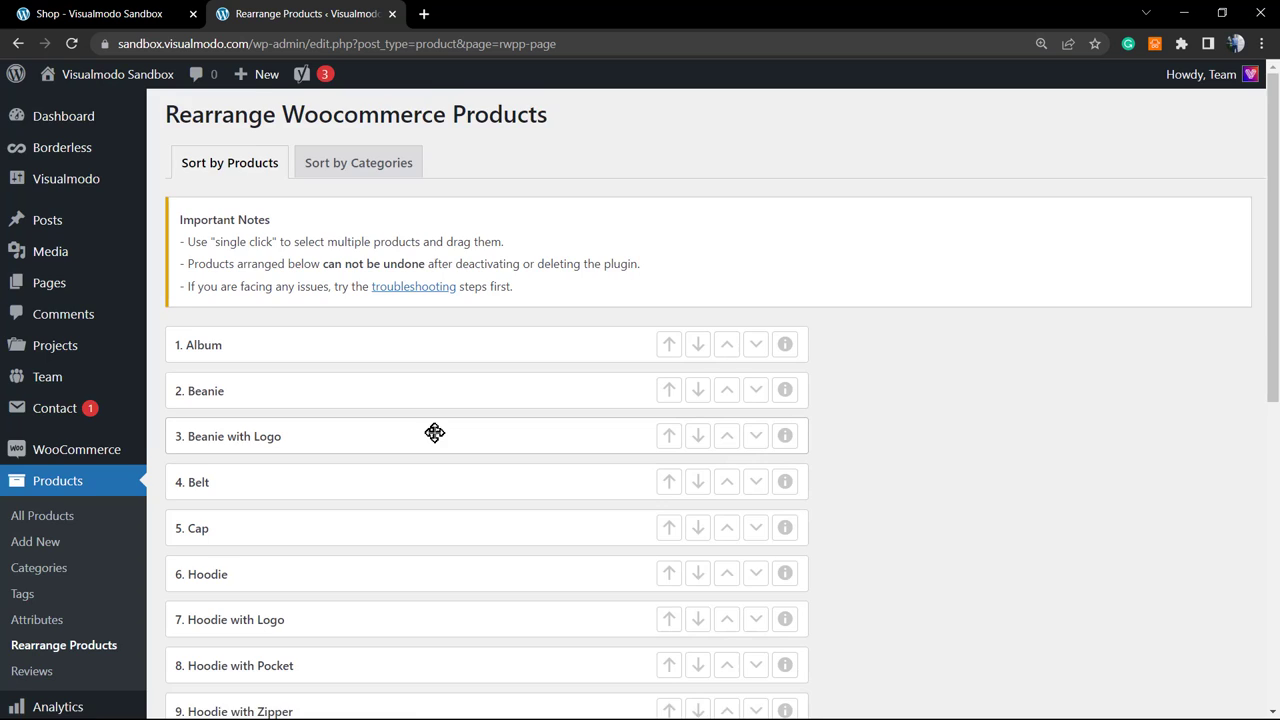
# Move WordPress Pennant above Polo and Cap to the top of the Rearrange Products list
pyautogui.scroll(-3, 434, 432)
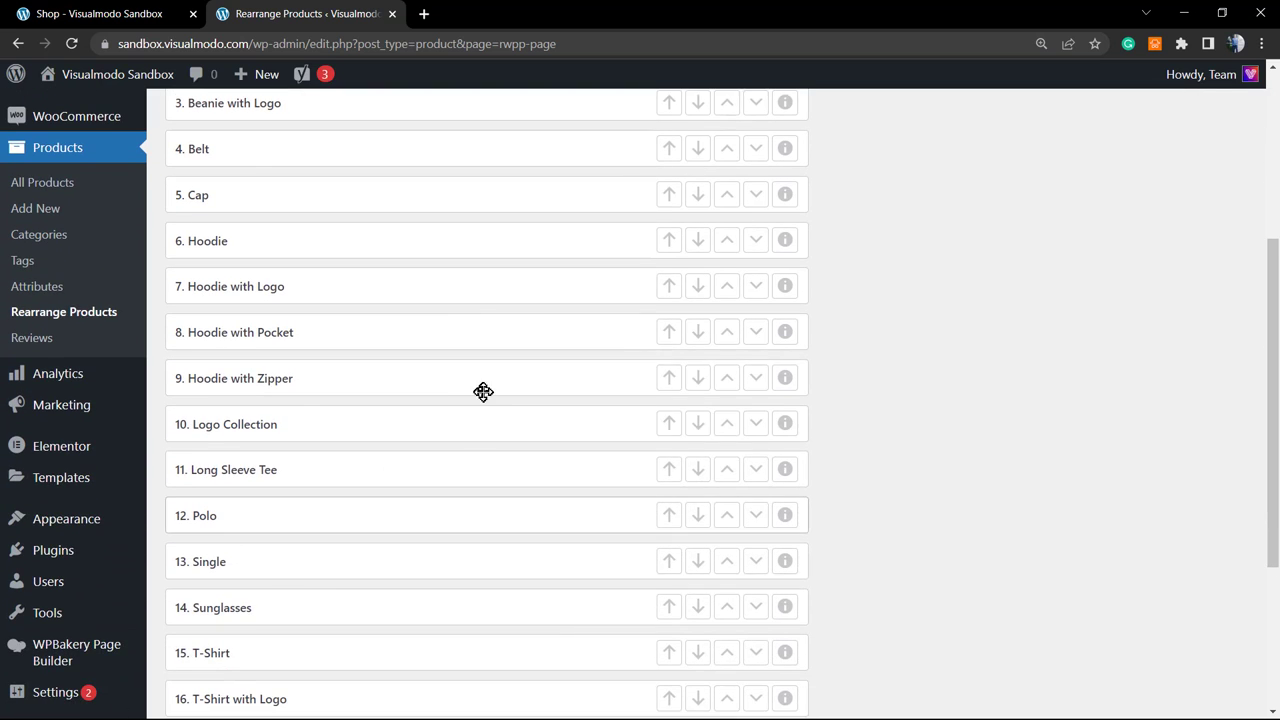
pyautogui.scroll(-3, 483, 391)
pyautogui.scroll(6, 374, 451)
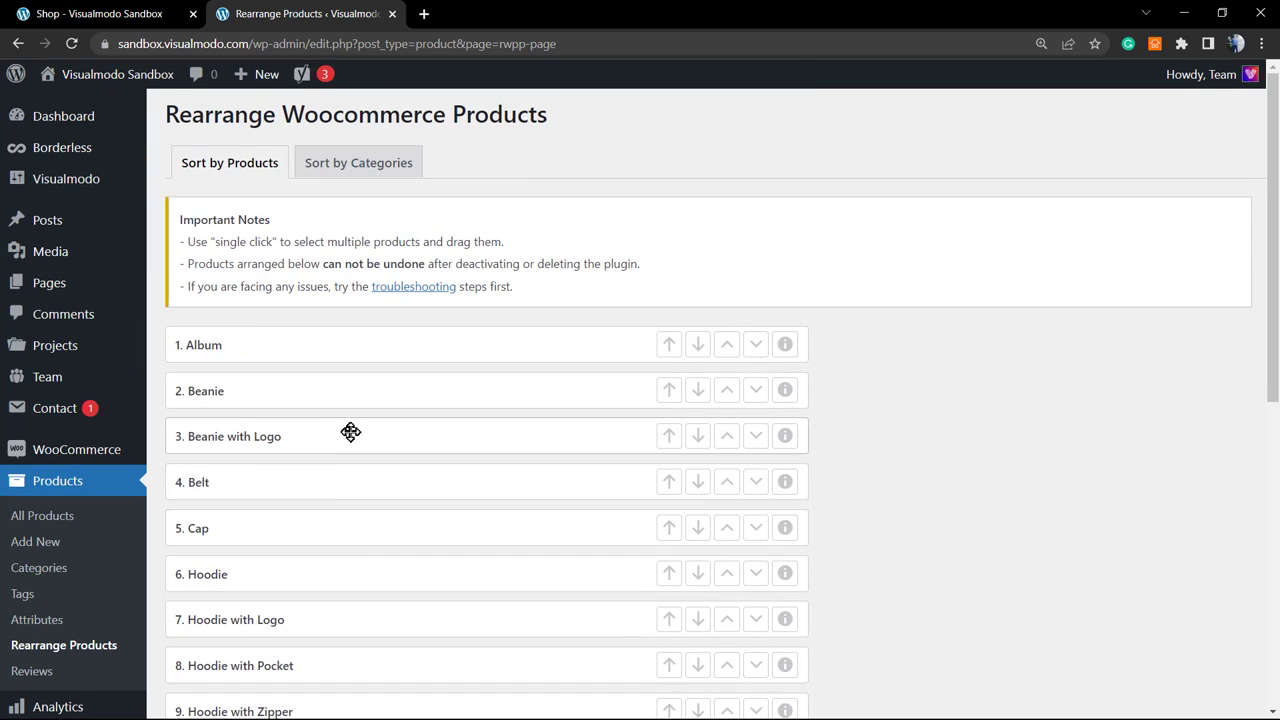
pyautogui.scroll(-5, 300, 409)
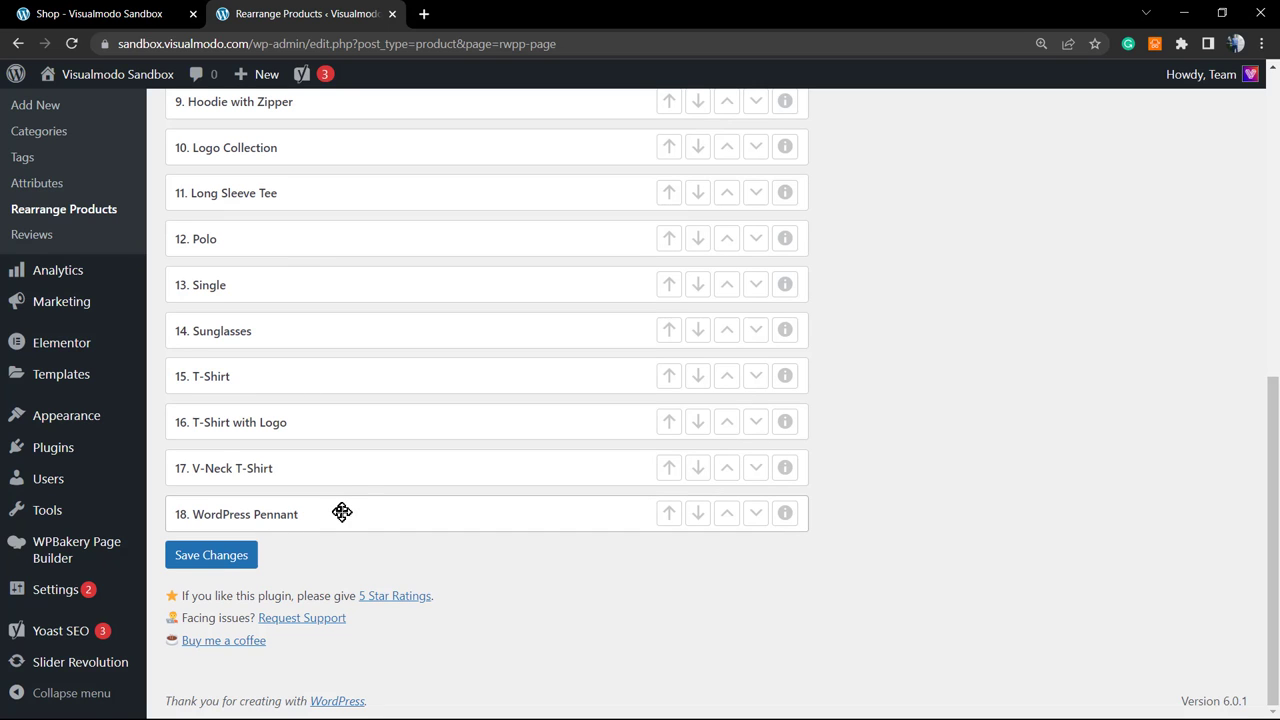
pyautogui.moveTo(340, 514); pyautogui.dragTo(510, 235)
pyautogui.scroll(5, 417, 391)
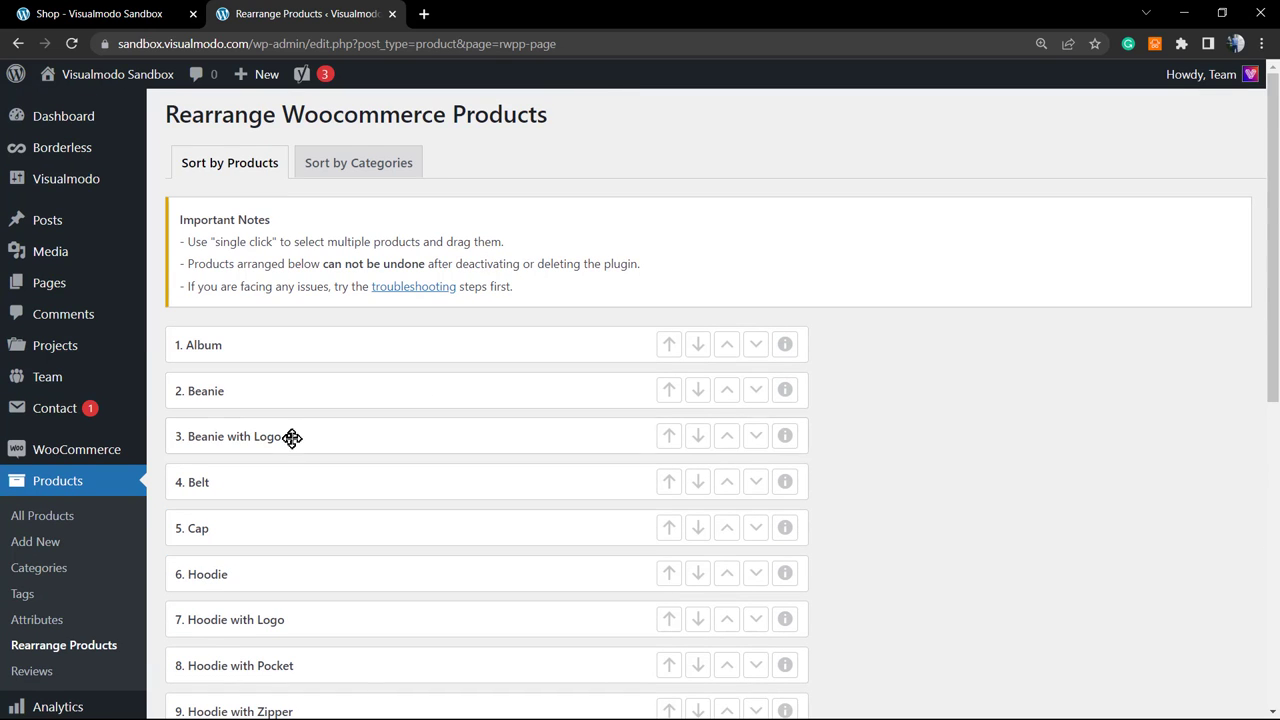
pyautogui.moveTo(266, 529); pyautogui.dragTo(368, 340)
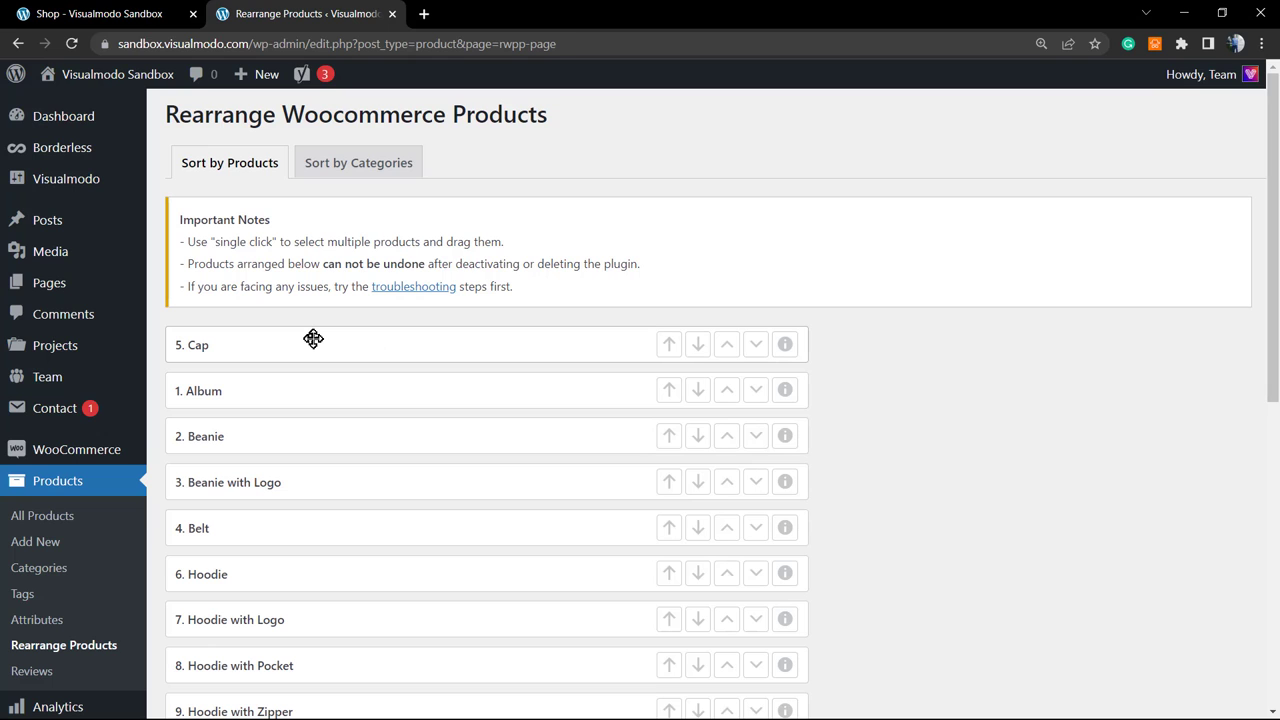
# Save the rearranged product order and confirm it
pyautogui.scroll(-6, 440, 423)
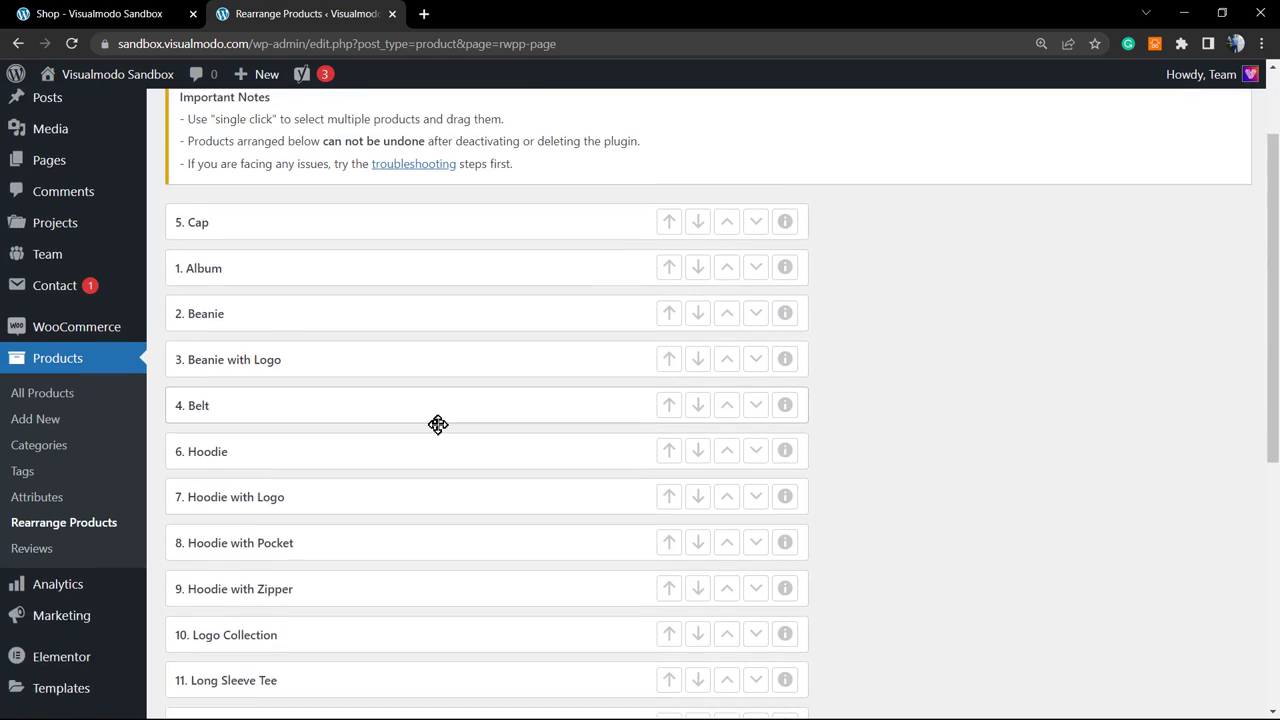
pyautogui.scroll(-1, 287, 453)
pyautogui.click(212, 556)
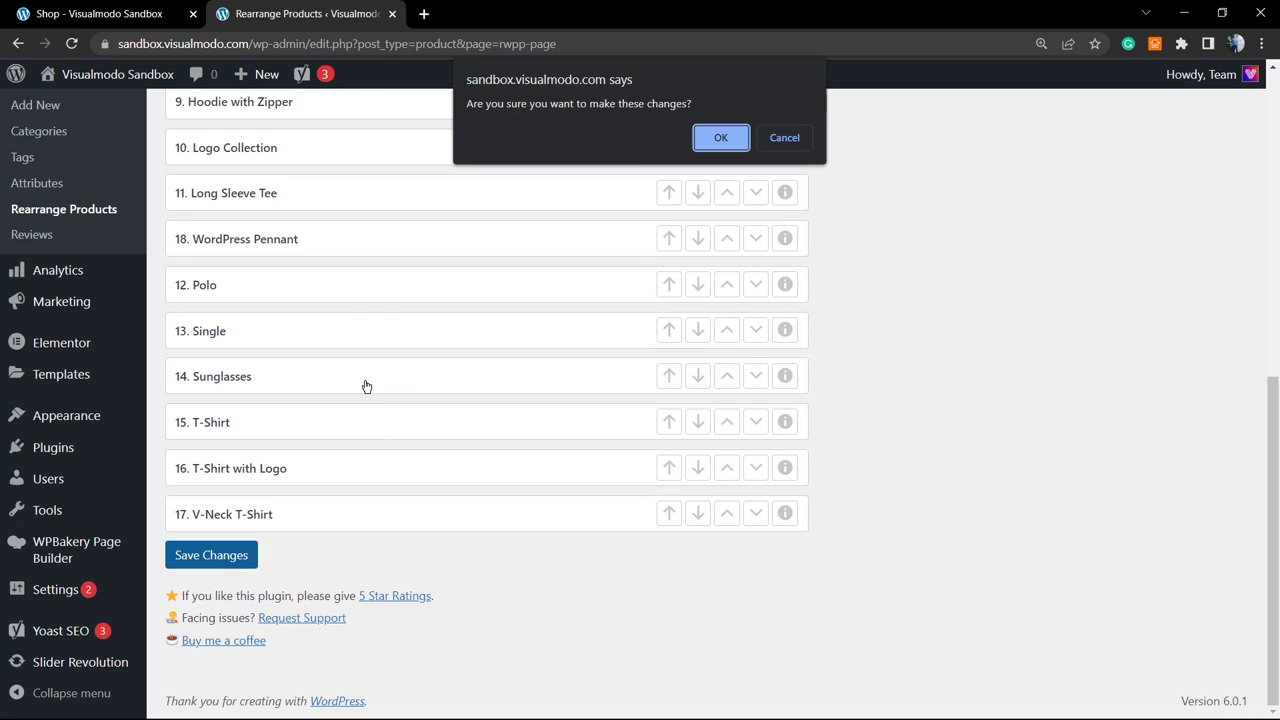
pyautogui.click(720, 138)
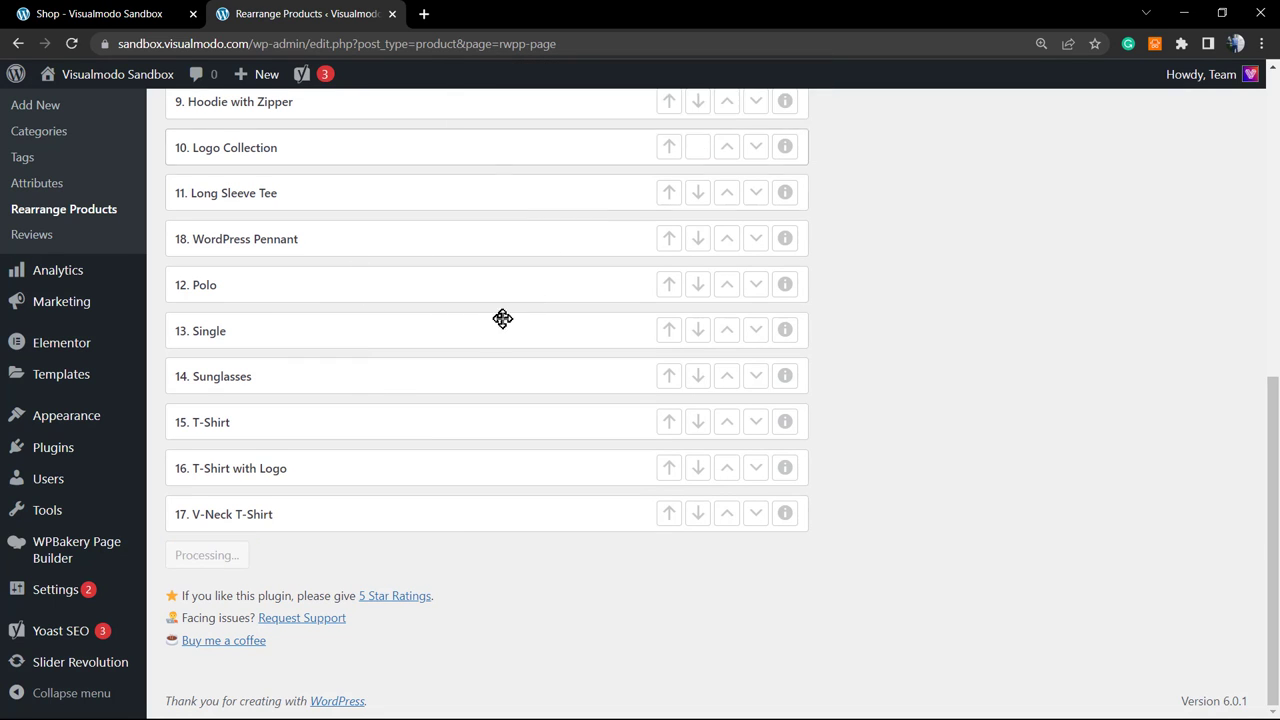
pyautogui.scroll(6, 405, 349)
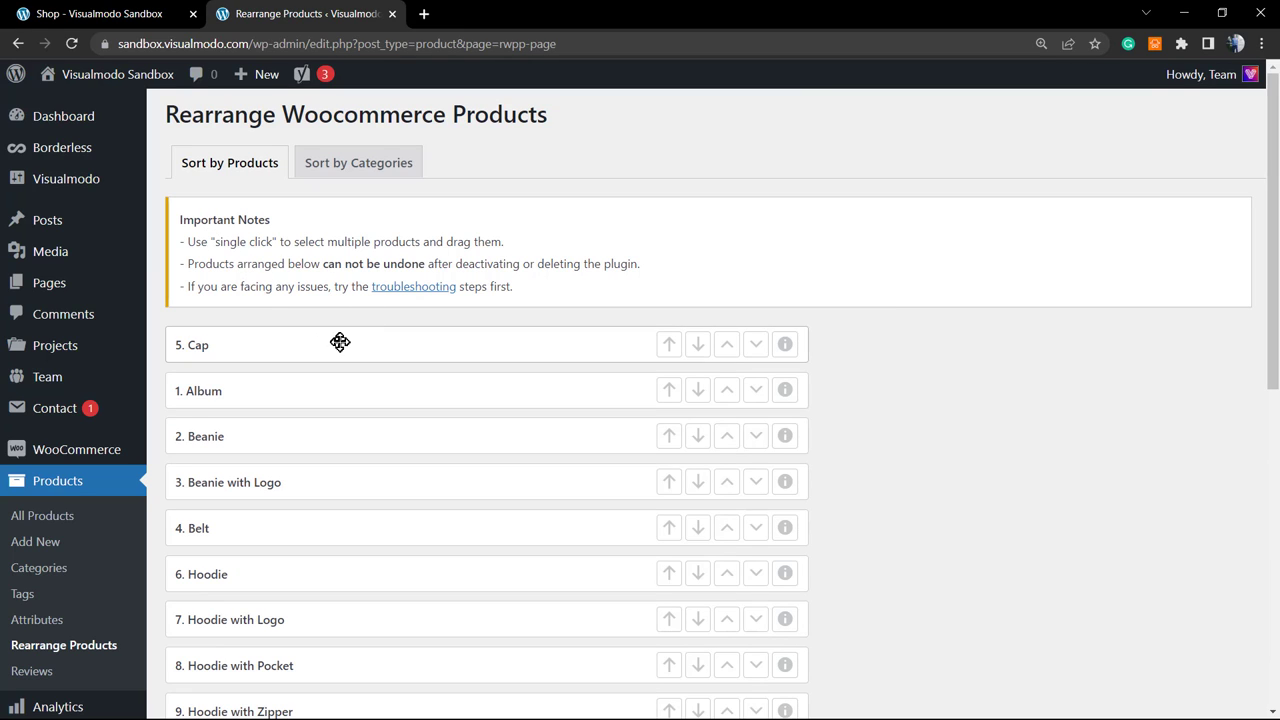
# Use Cap's arrows to move it below Album, then back to first position
pyautogui.tripleClick(211, 260)
pyautogui.click(249, 260)
pyautogui.click(704, 355)
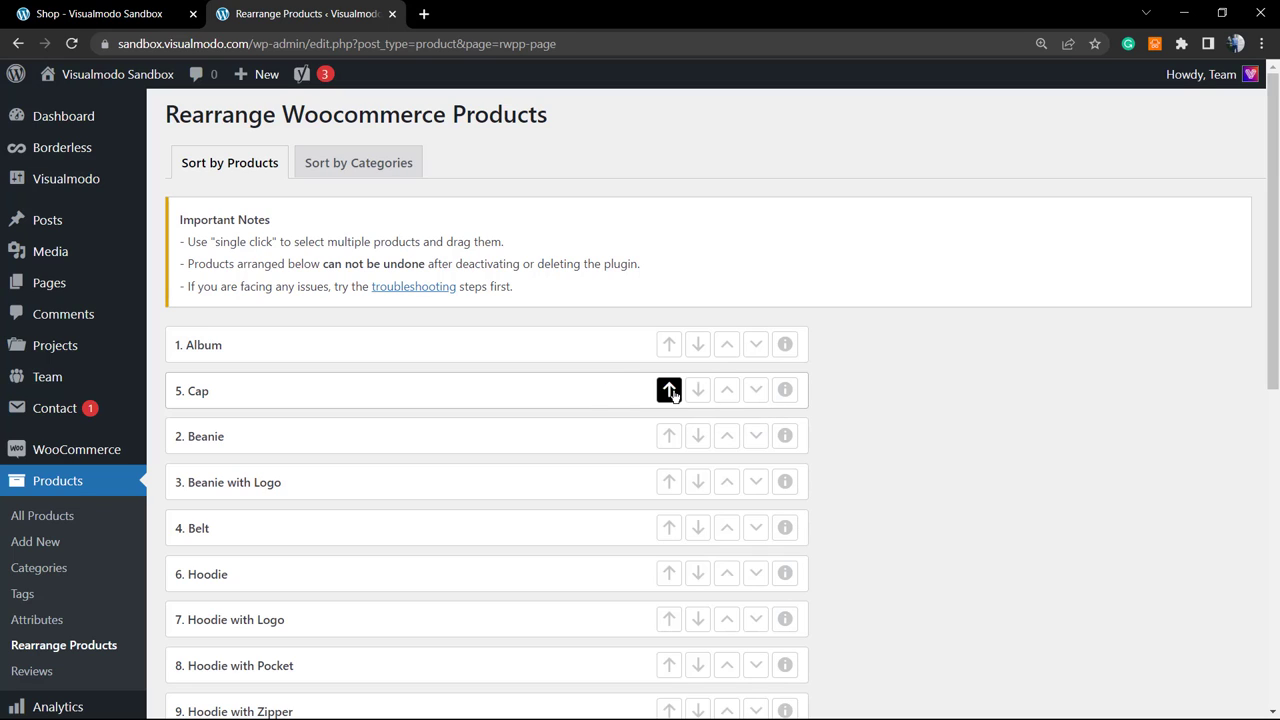
pyautogui.click(669, 391)
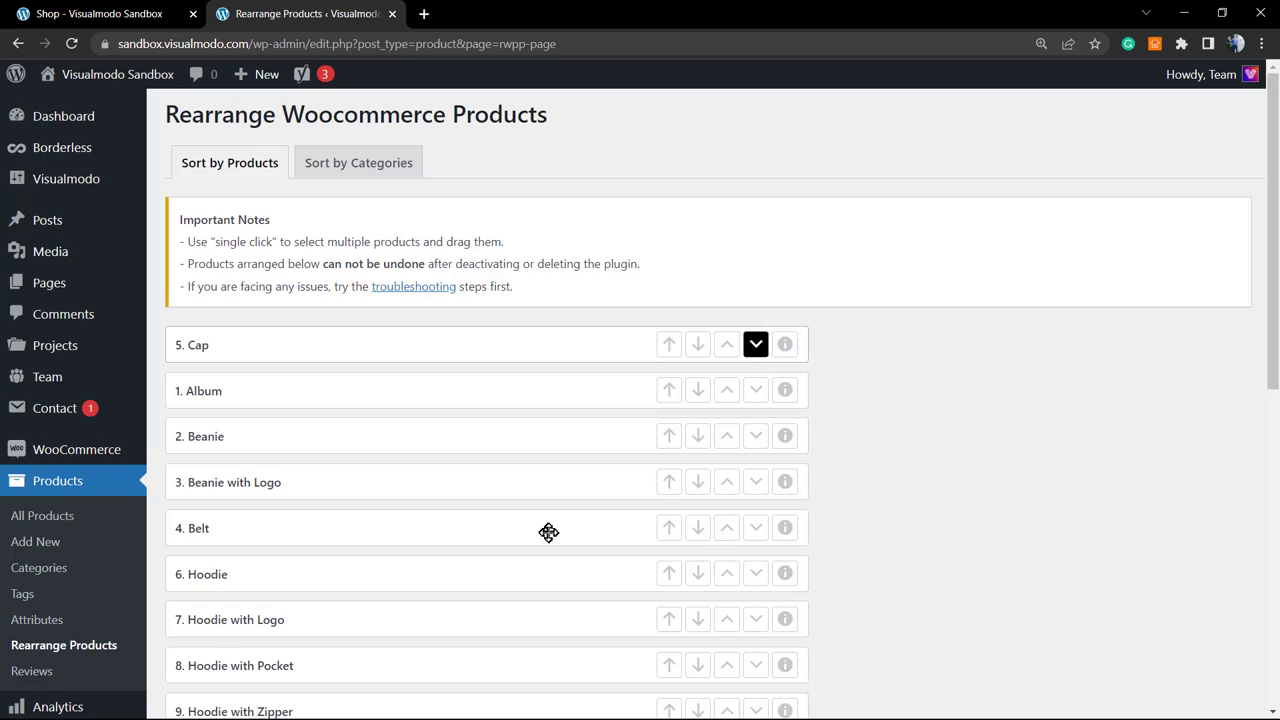
# Switch back to the storefront Shop tab
pyautogui.scroll(-7, 374, 486)
pyautogui.scroll(10, 366, 483)
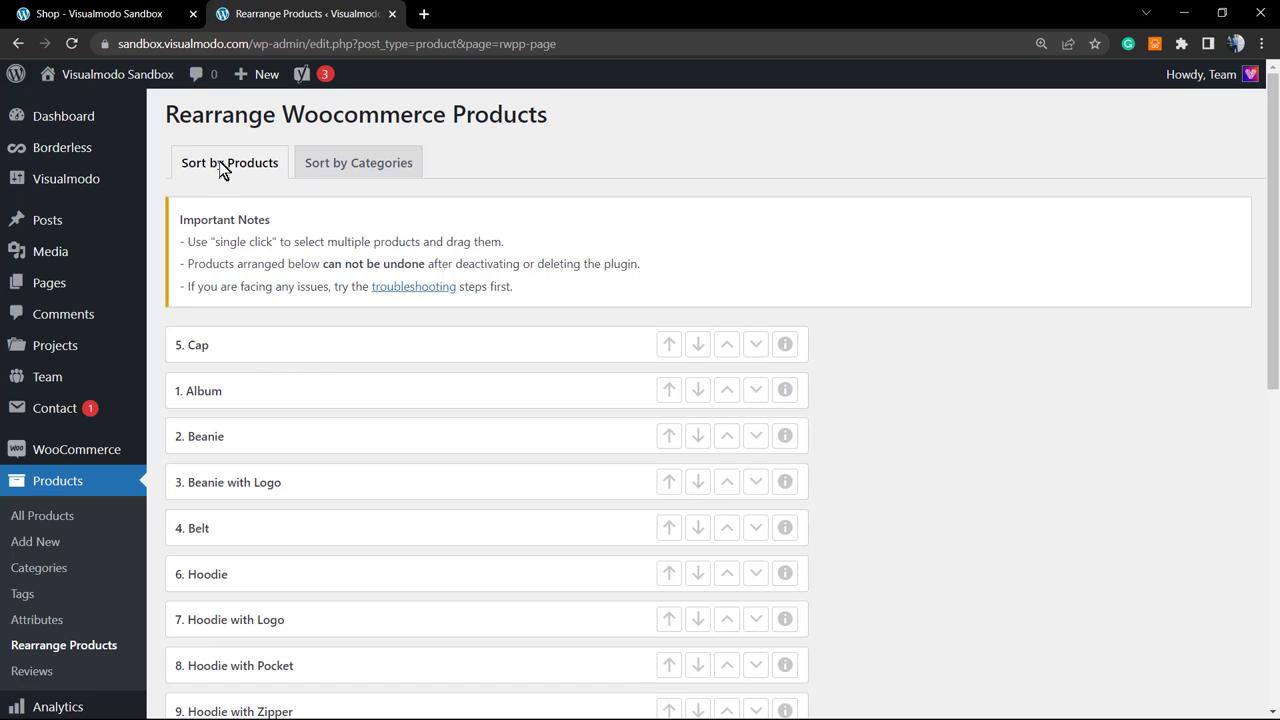
pyautogui.click(166, 10)
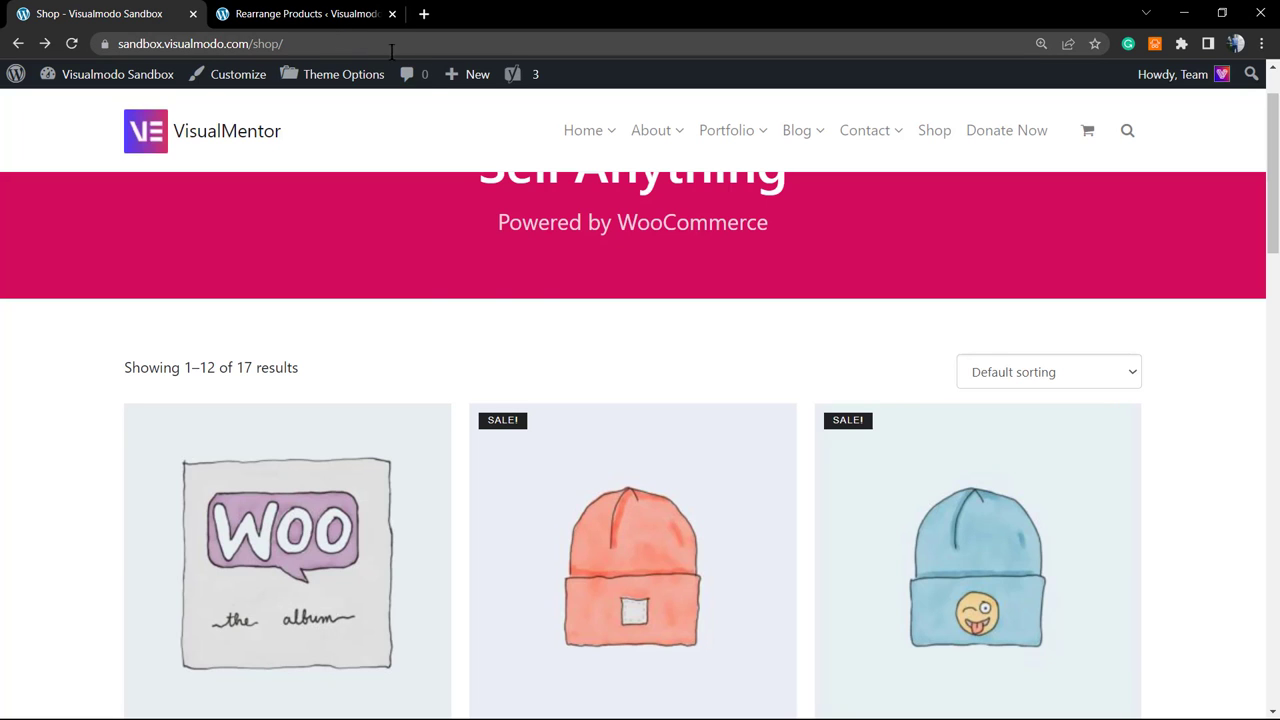
# Open visualmodo.com/templates in a new browser tab
pyautogui.click(462, 145)
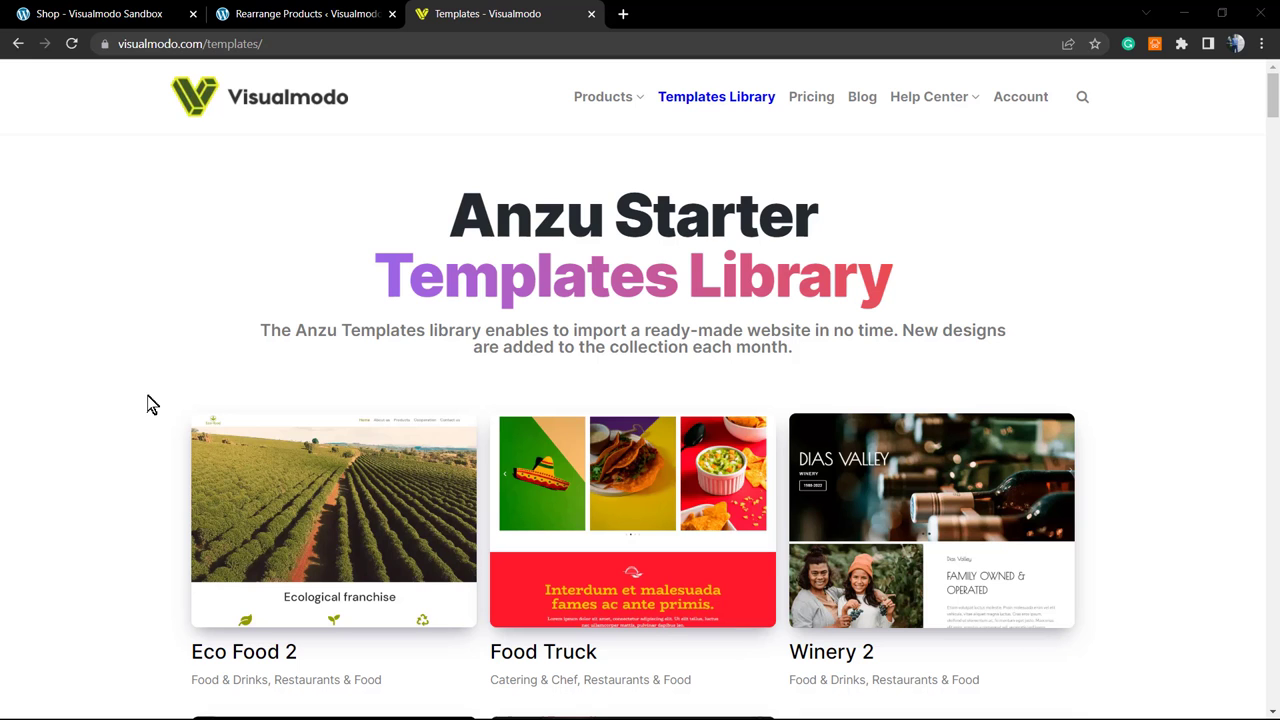
# Scroll down through the Visualmodo Templates Library page
pyautogui.scroll(-3, 148, 404)
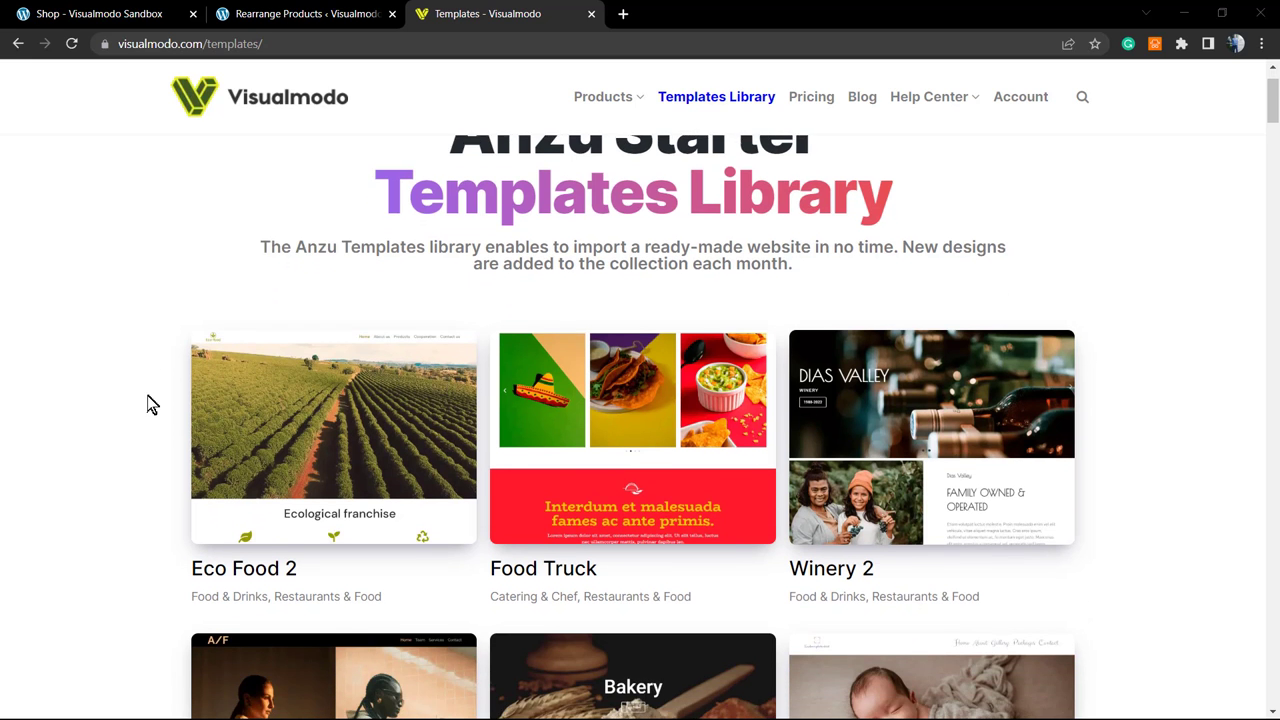
pyautogui.scroll(-4, 148, 404)
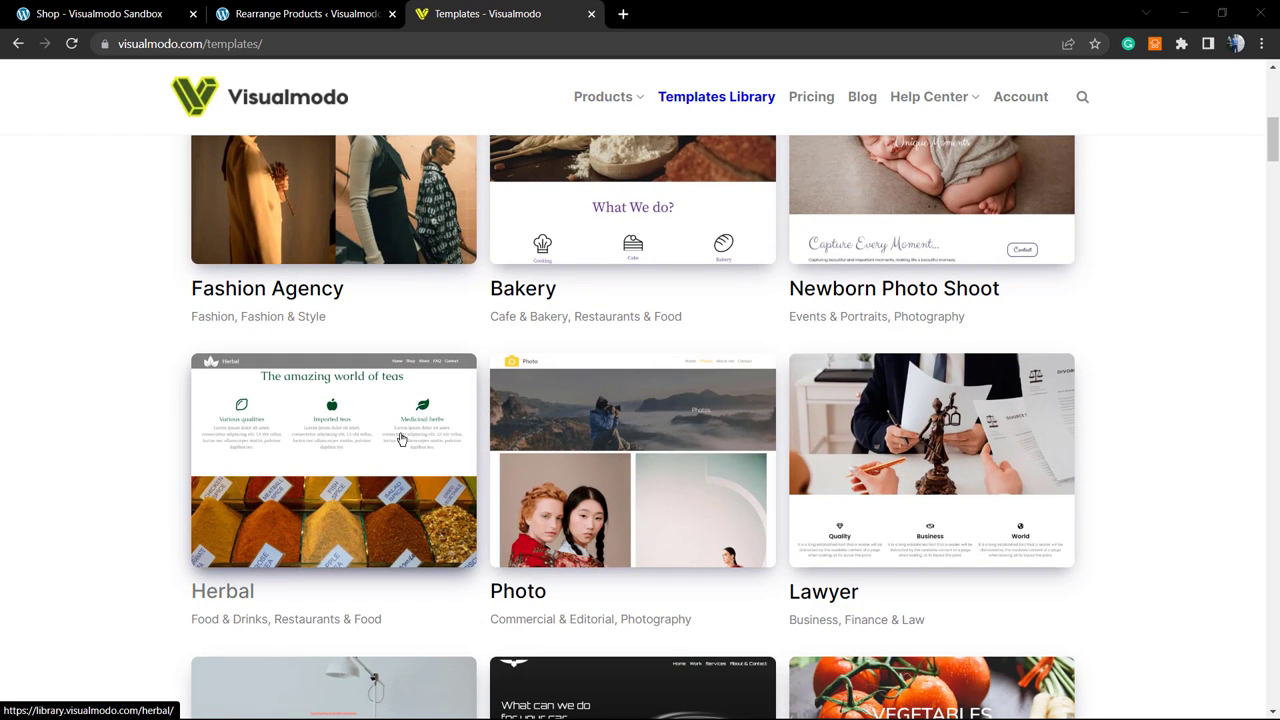
pyautogui.scroll(-6, 400, 440)
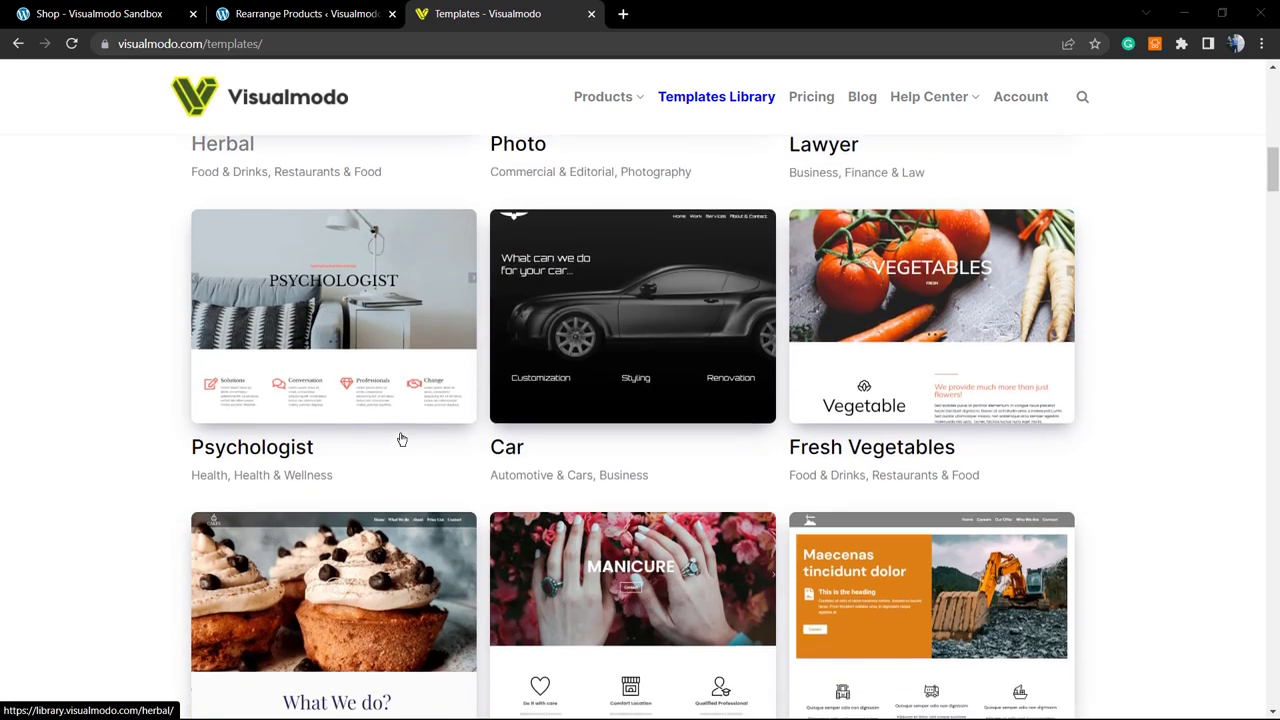
pyautogui.scroll(-6, 400, 440)
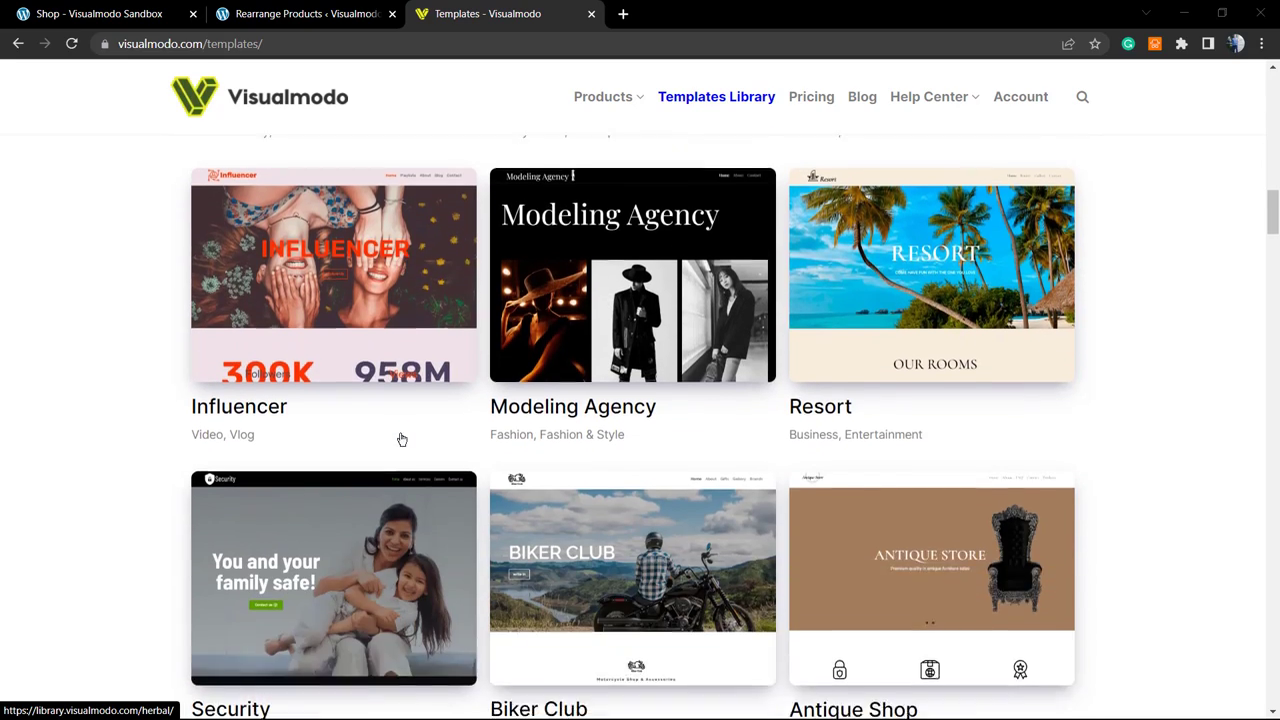
pyautogui.scroll(-2, 400, 440)
pyautogui.scroll(-4, 400, 440)
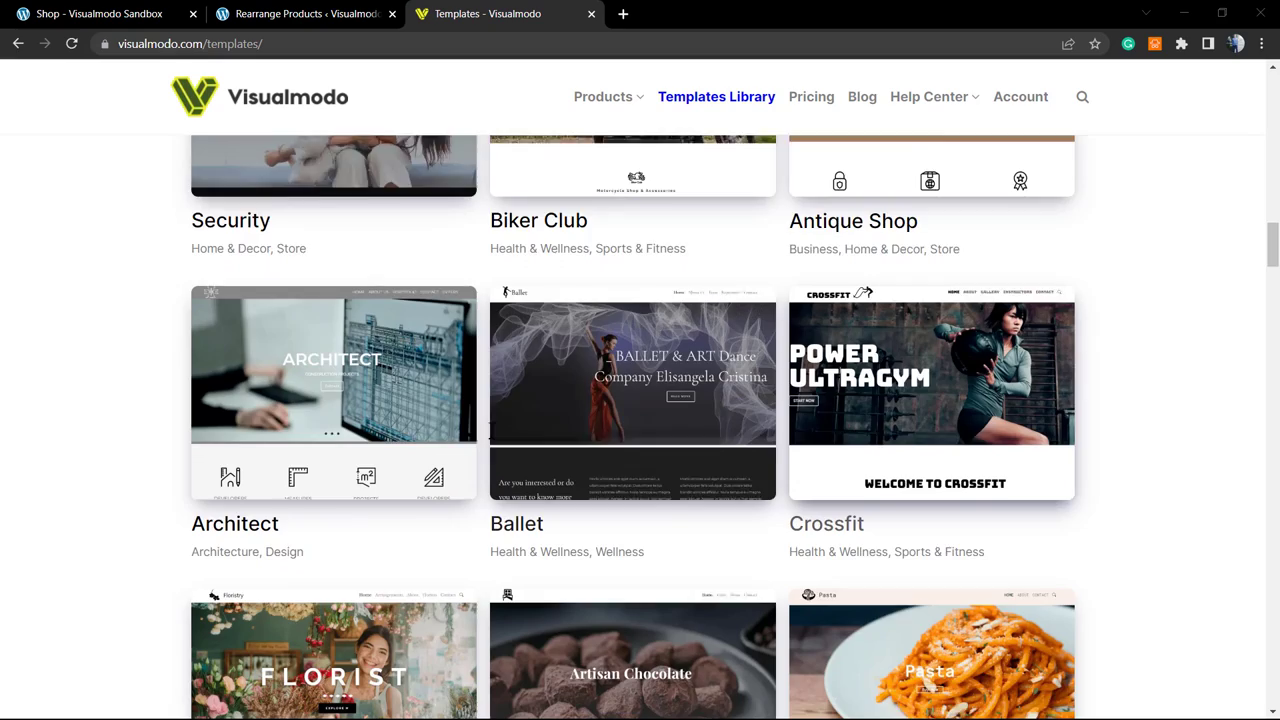
pyautogui.scroll(-5, 452, 436)
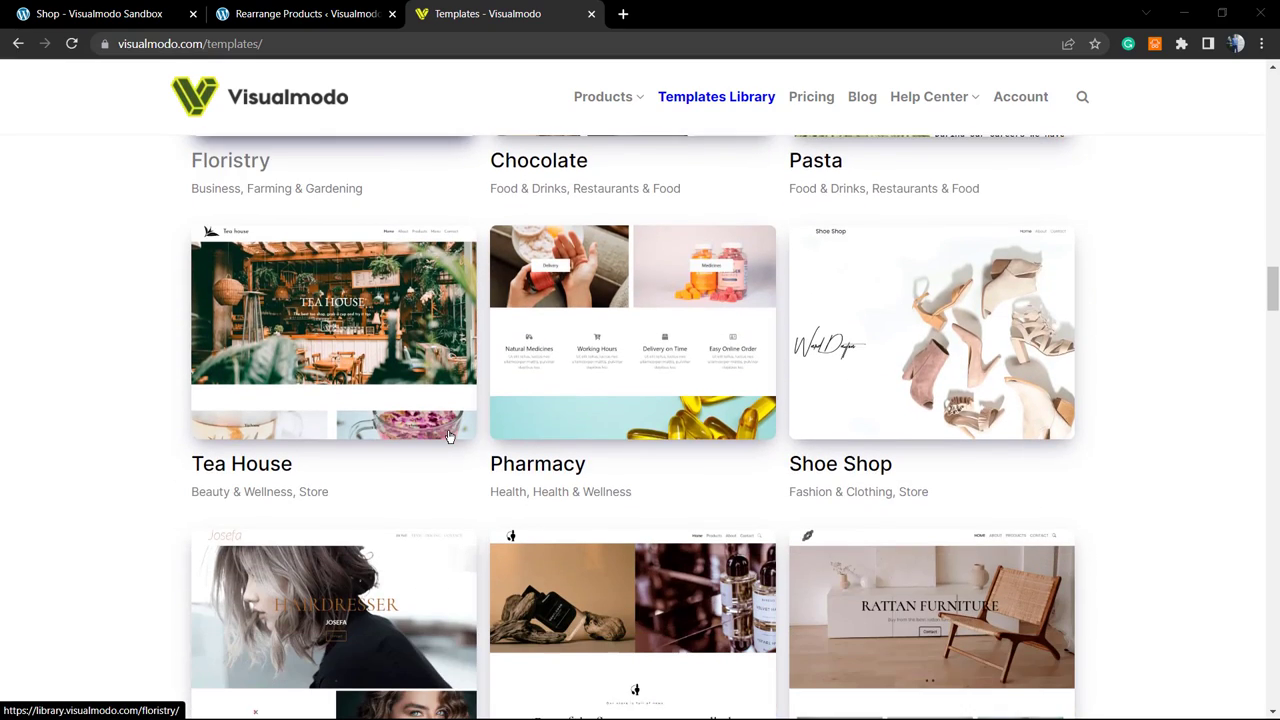
pyautogui.scroll(-5, 450, 436)
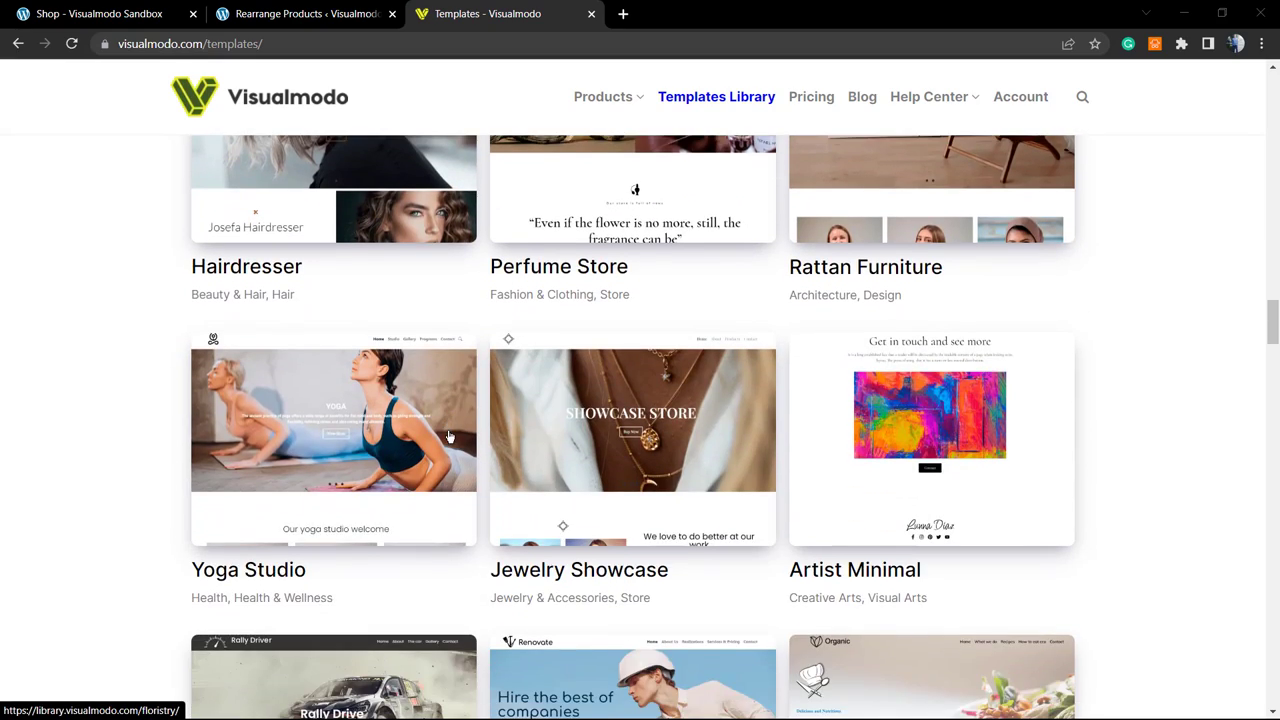
pyautogui.scroll(-8, 450, 436)
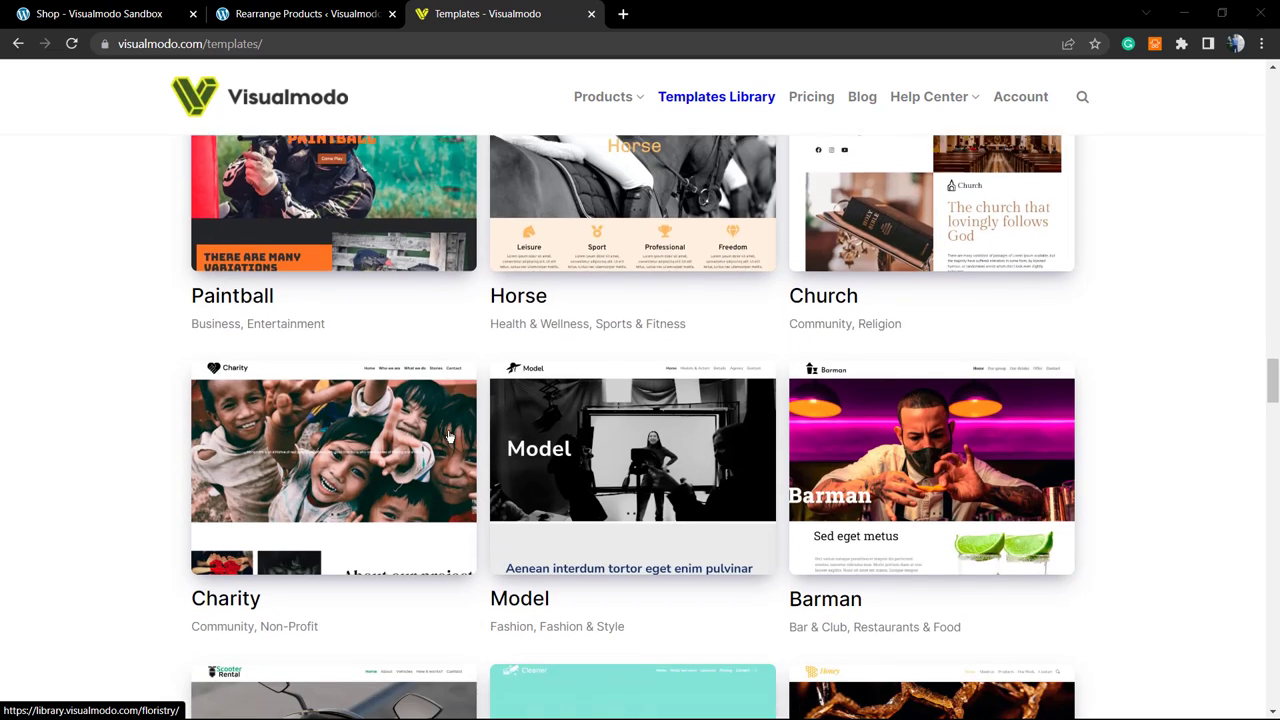
pyautogui.scroll(-5, 450, 436)
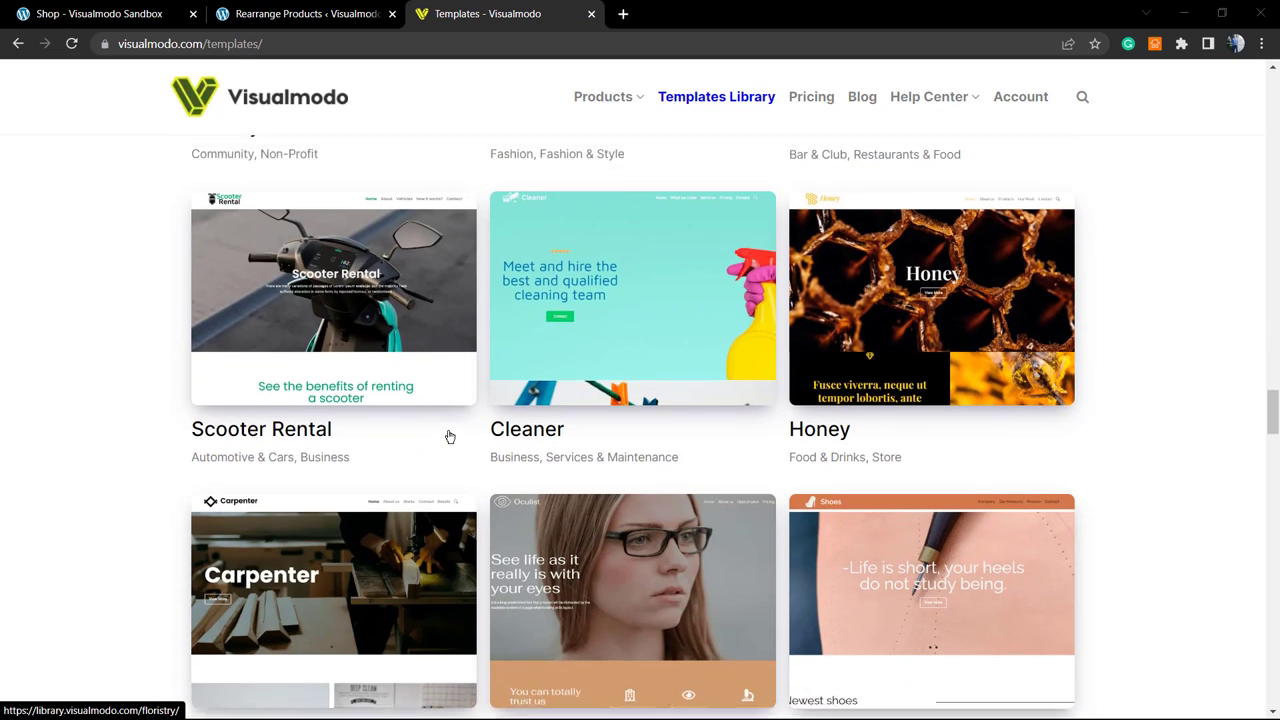
pyautogui.scroll(-2, 450, 436)
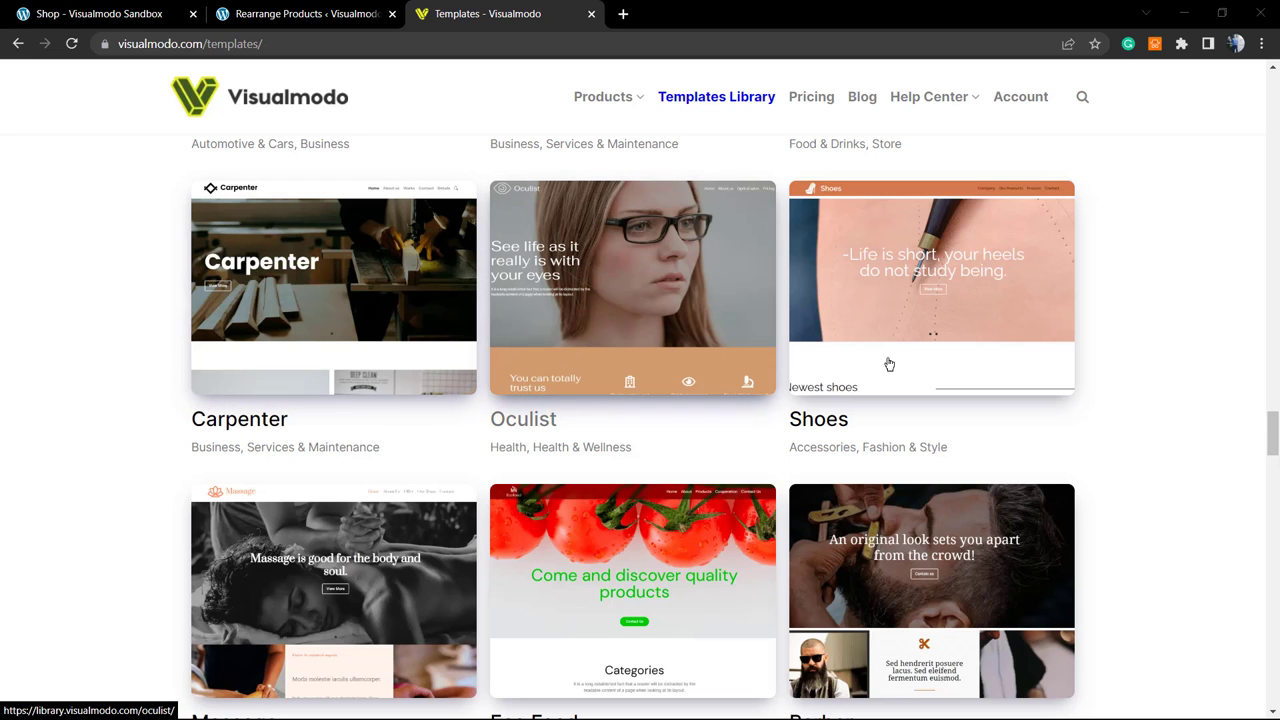
pyautogui.scroll(-1, 940, 432)
pyautogui.scroll(-2, 568, 472)
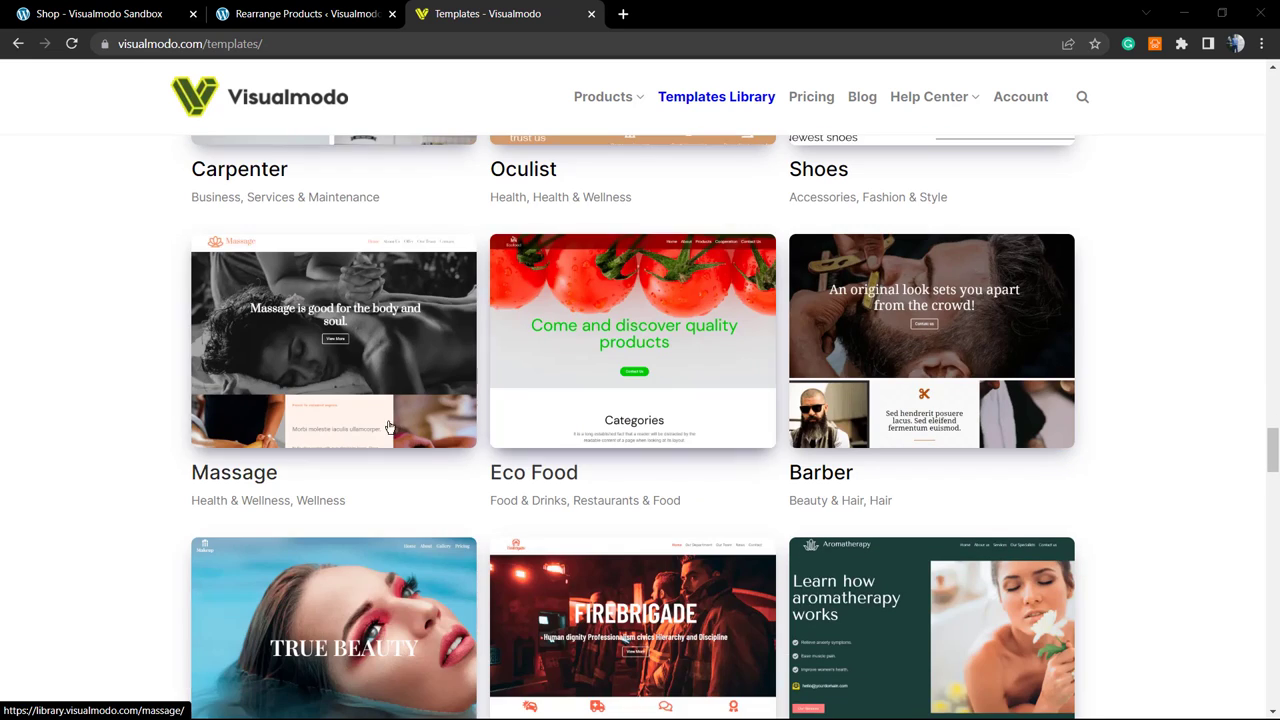
pyautogui.scroll(-1, 351, 449)
pyautogui.scroll(-1, 350, 446)
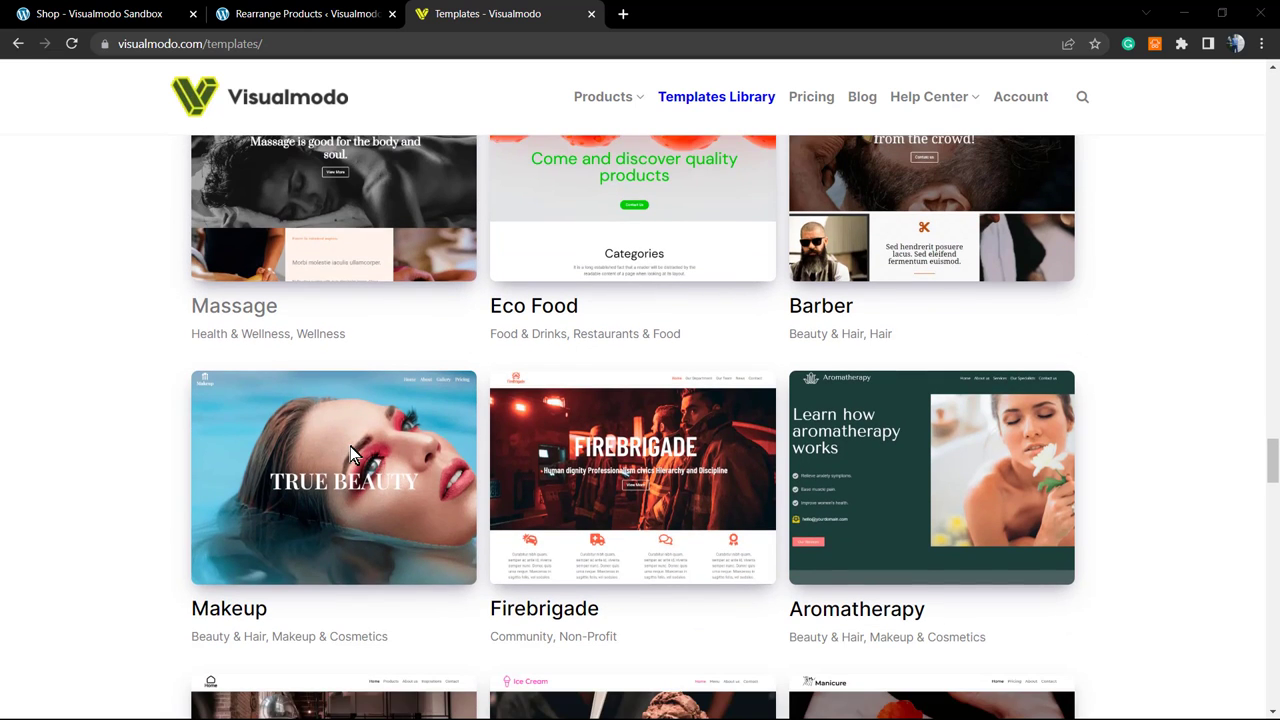
# Go to the Visualmodo Blog and scroll through its recent articles
pyautogui.click(860, 104)
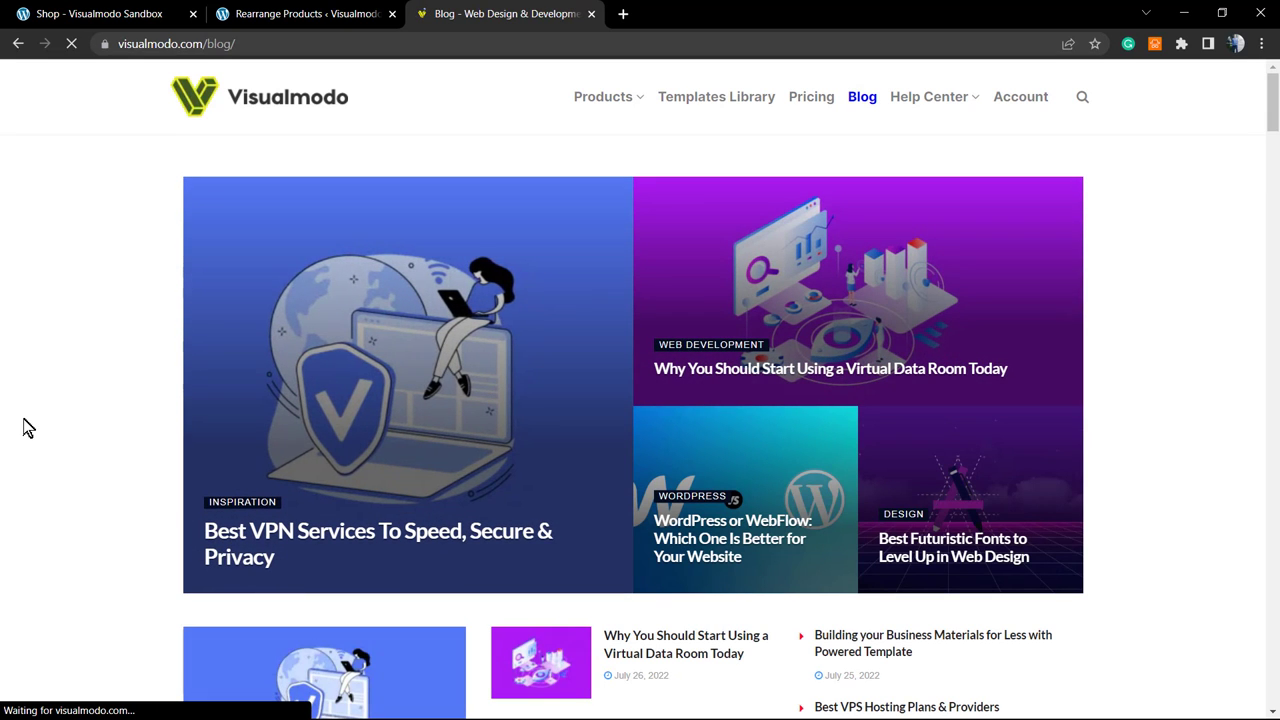
pyautogui.scroll(-5, 26, 424)
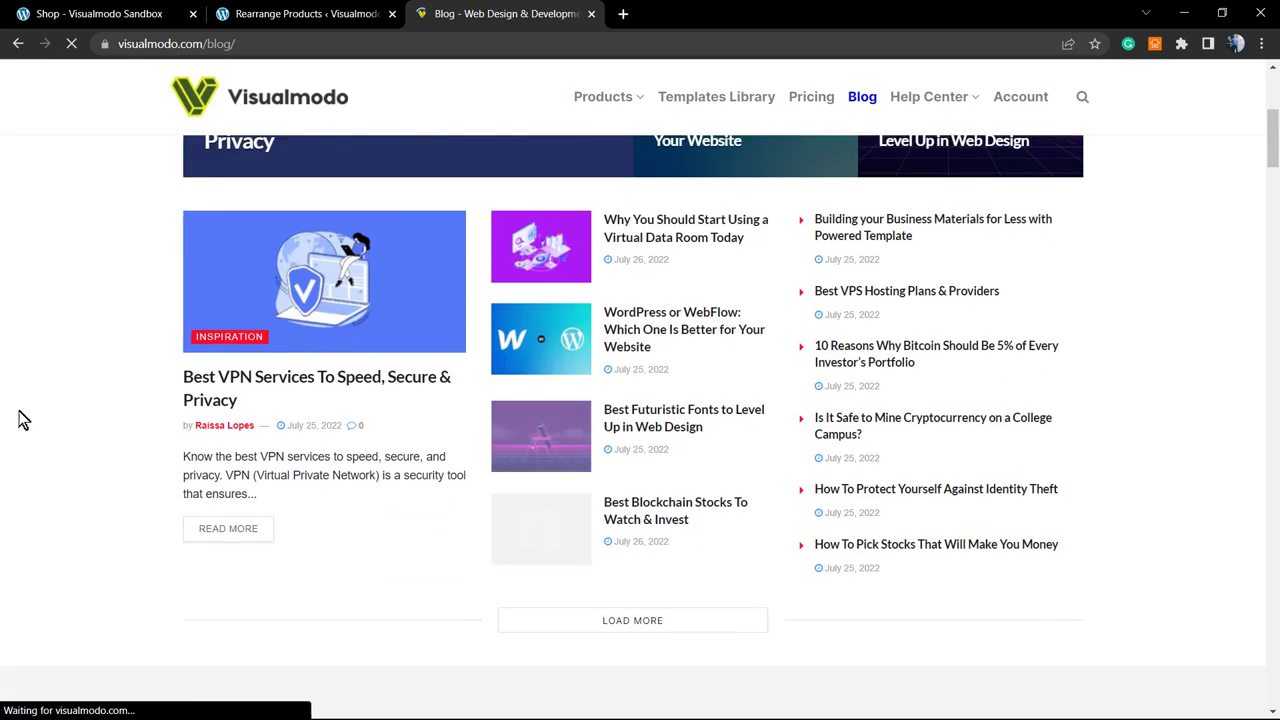
pyautogui.scroll(-5, 24, 420)
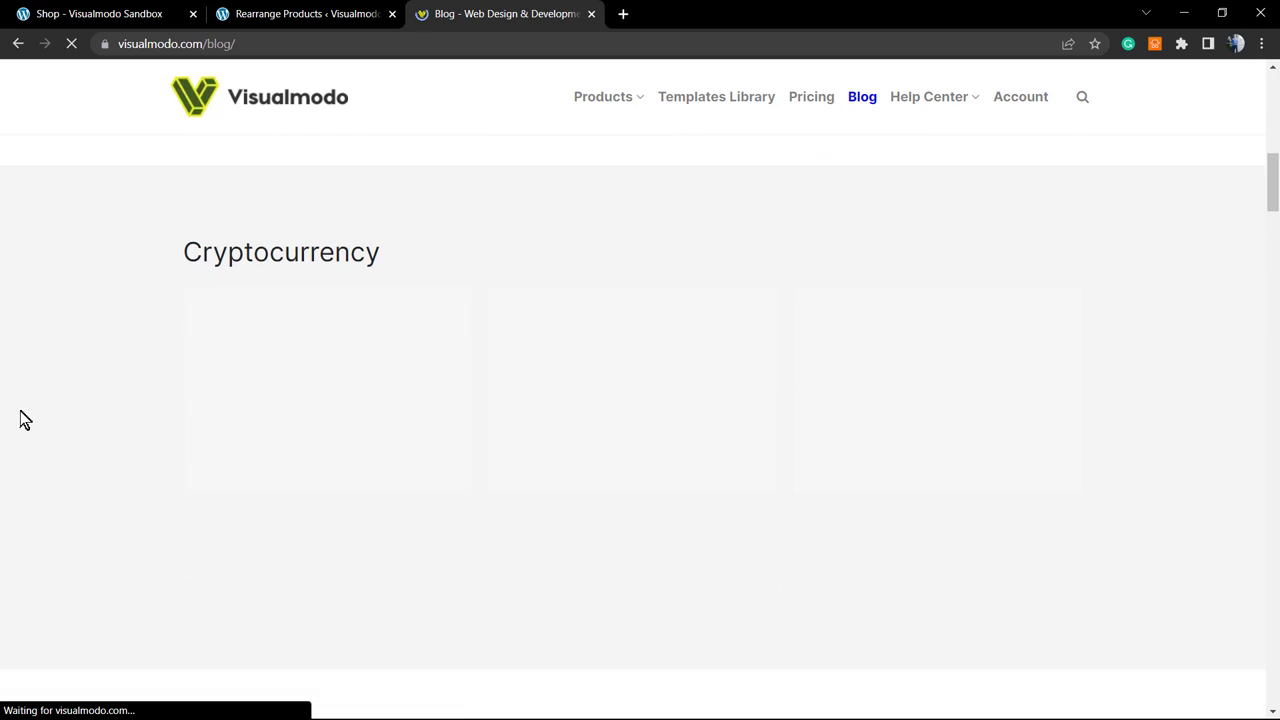
pyautogui.scroll(-5, 24, 420)
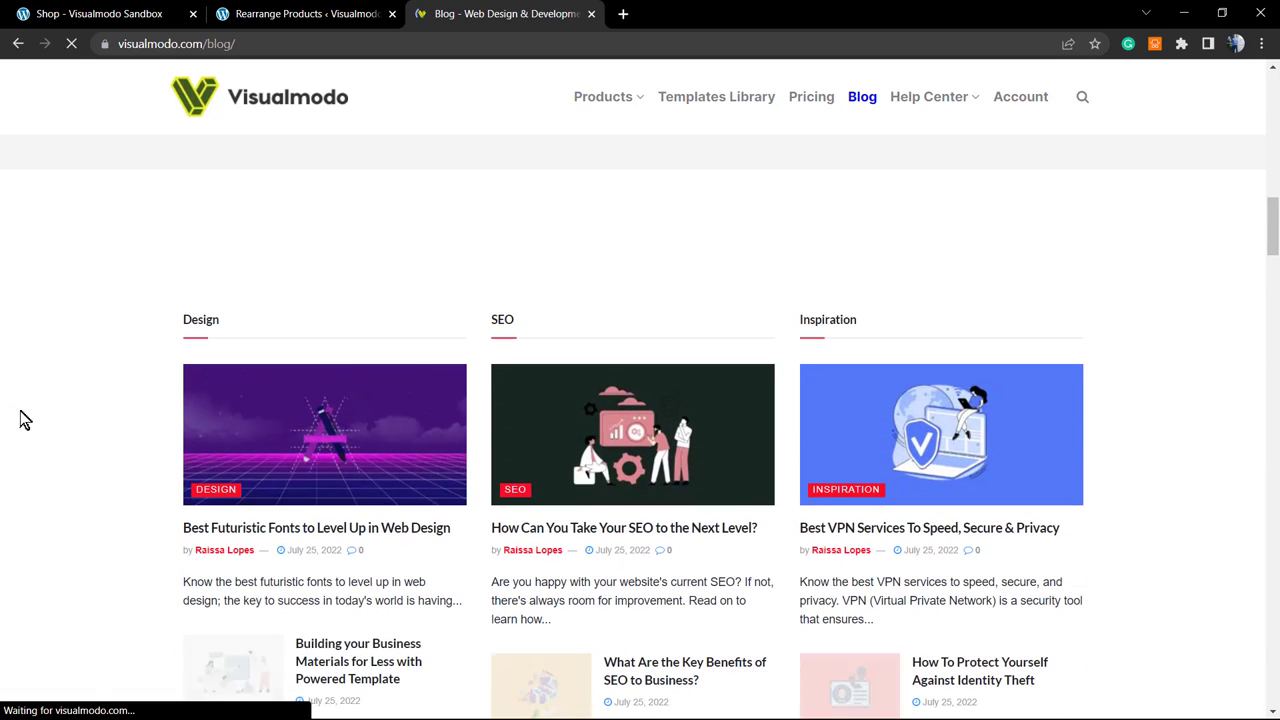
pyautogui.scroll(-6, 24, 420)
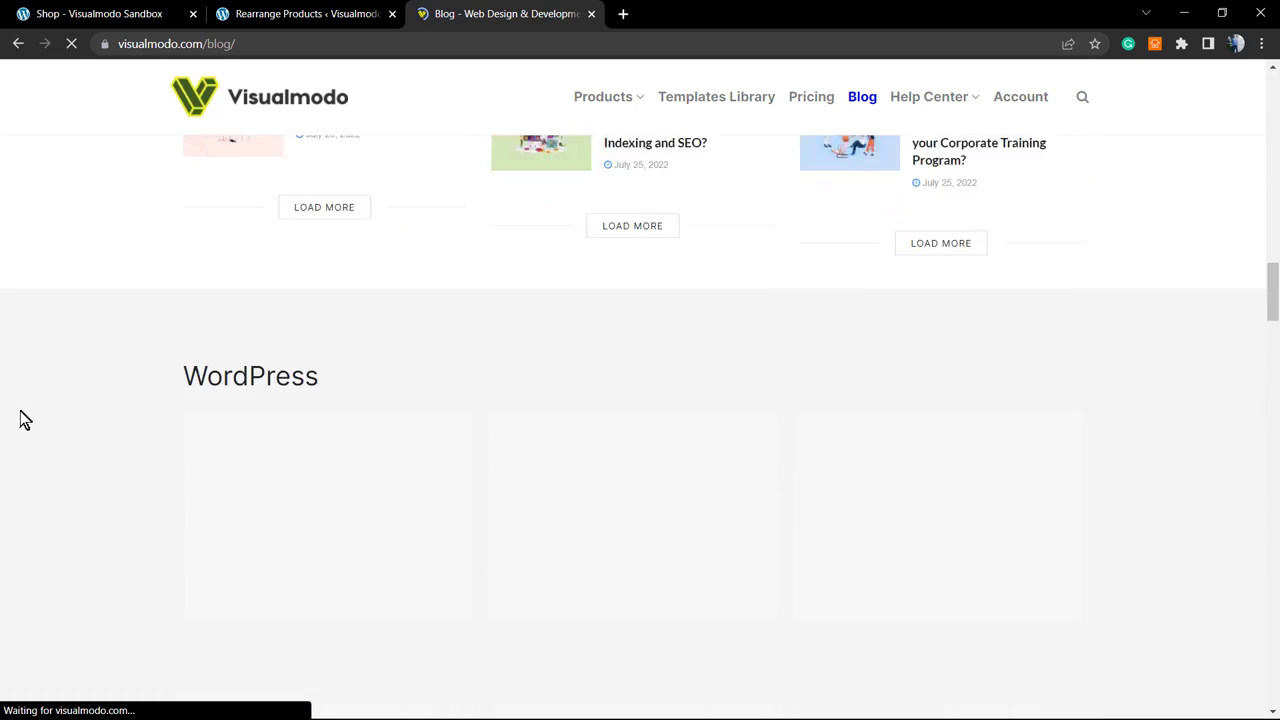
pyautogui.scroll(-6, 27, 418)
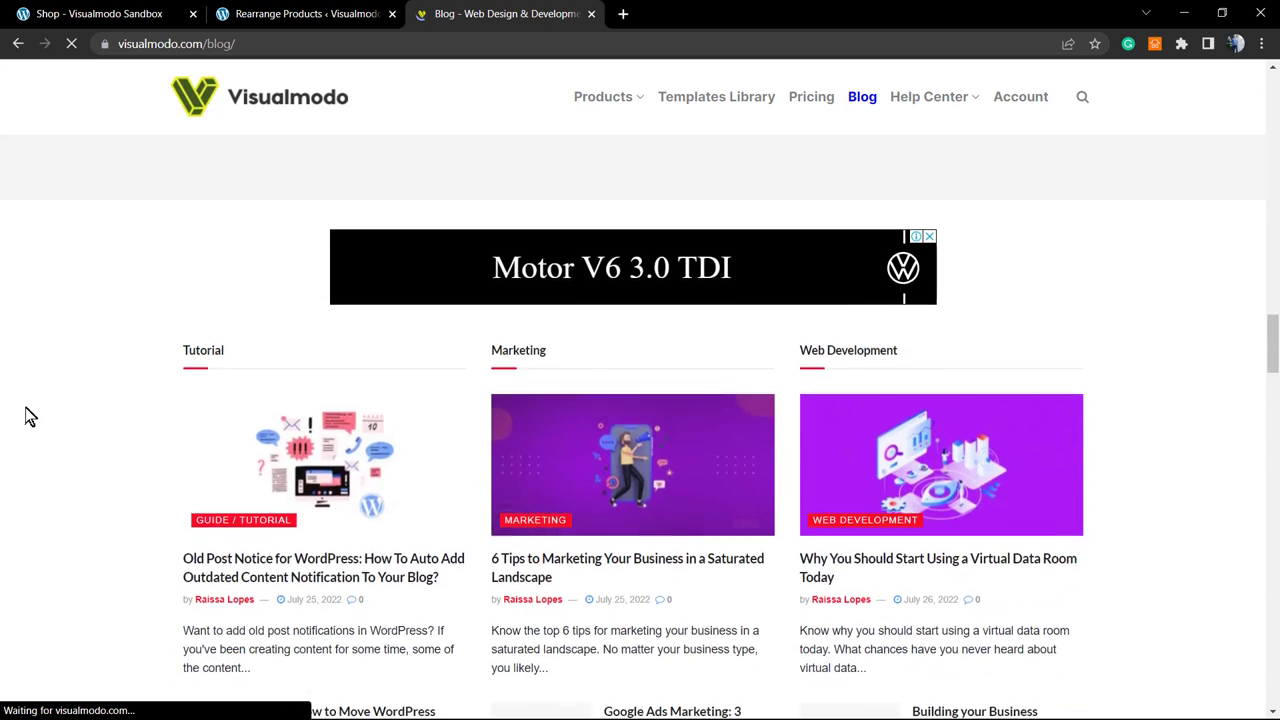